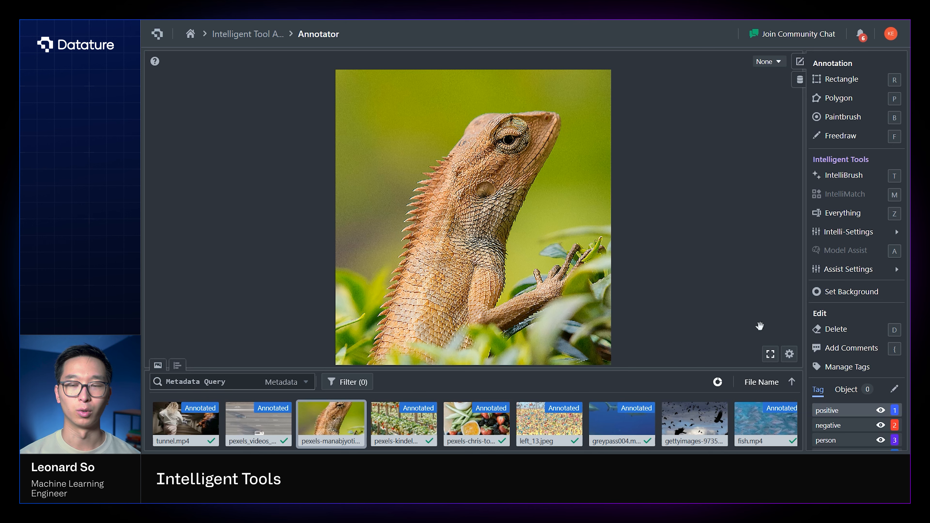
- Create a new annotation tag named chameleon and close the tag management dialog
left_click(894, 390)
type("chameleon")
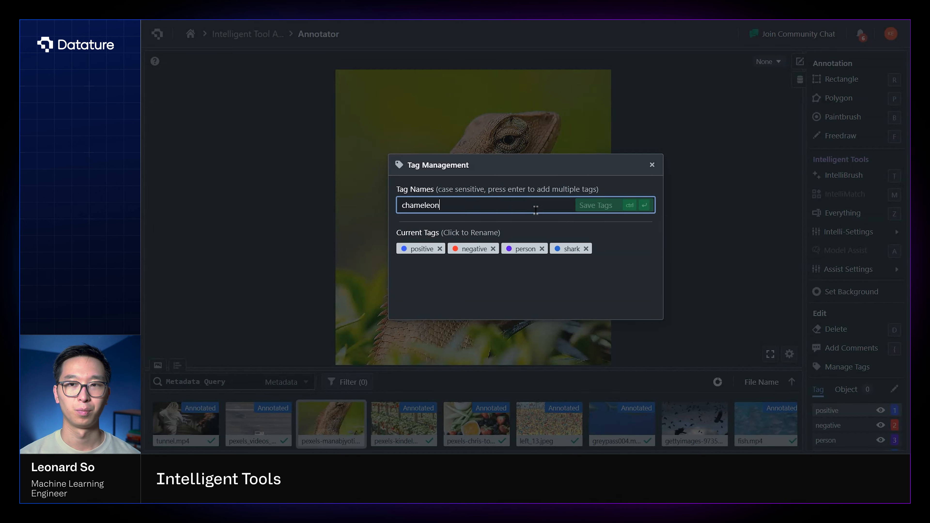
key("Return")
left_click(582, 211)
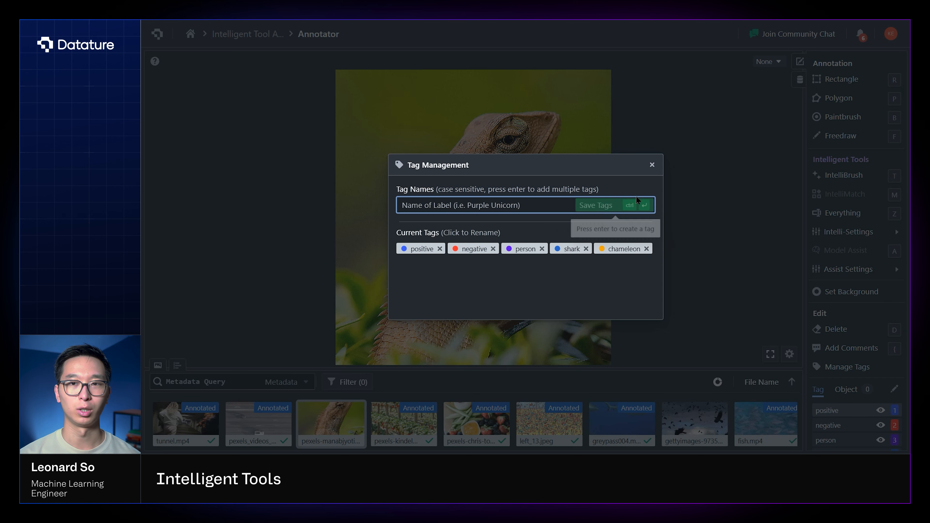
left_click(652, 165)
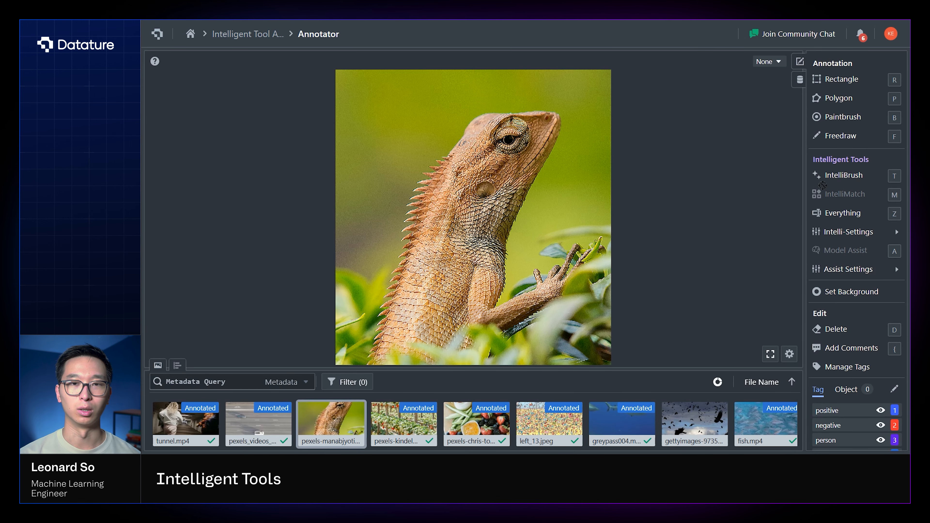
- Mask the whole lizard with IntelliBrush in point mode and commit the annotation
mouse_move(823, 188)
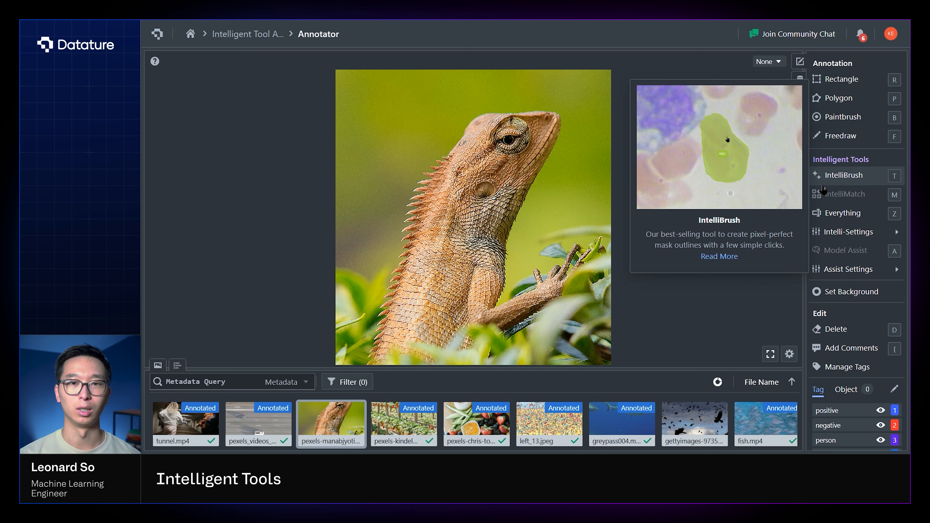
left_click(822, 183)
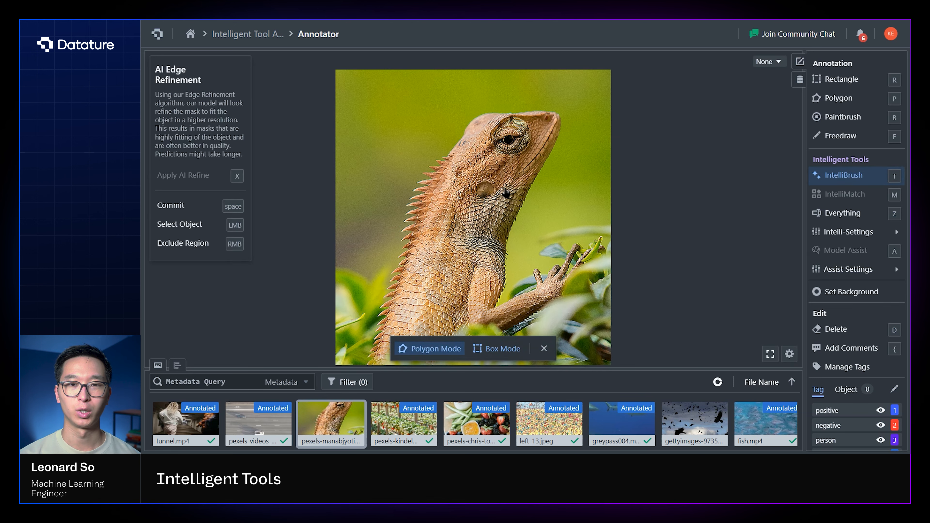
left_click(505, 193)
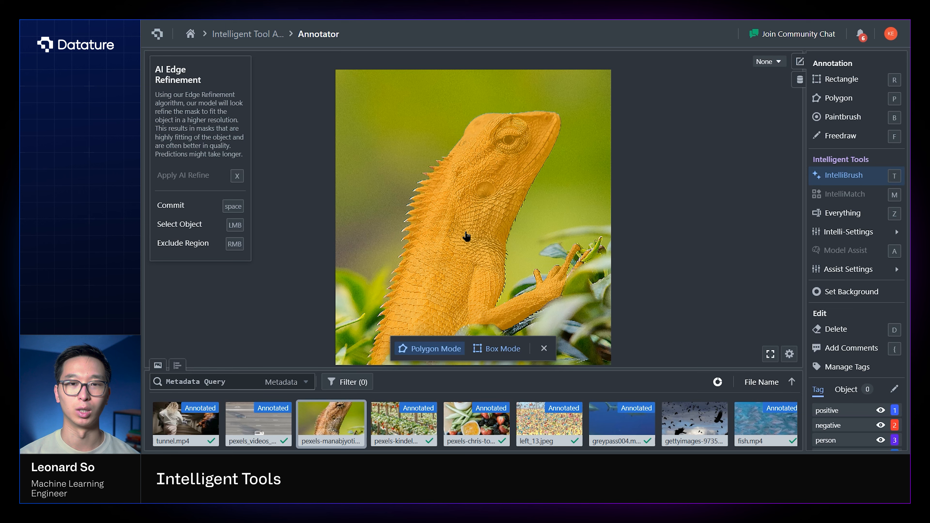
left_click(480, 213)
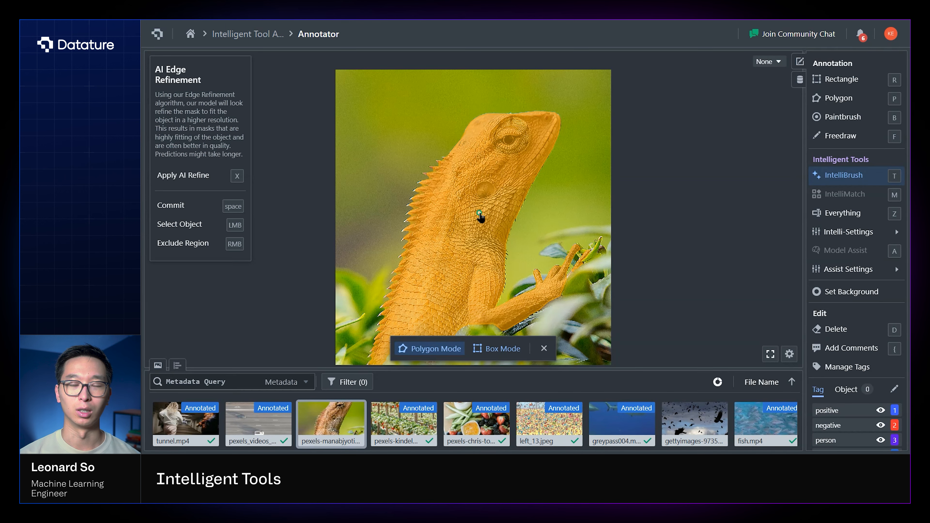
key("space")
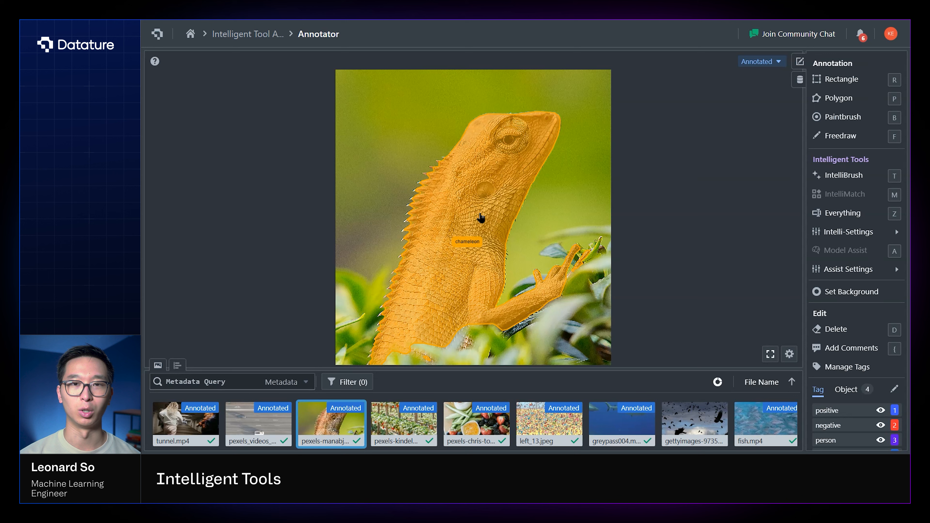
- Delete the committed chameleon annotation, including the separate piece at its hand, and leave the Delete tool
key("d")
left_click(481, 217)
left_click(581, 268)
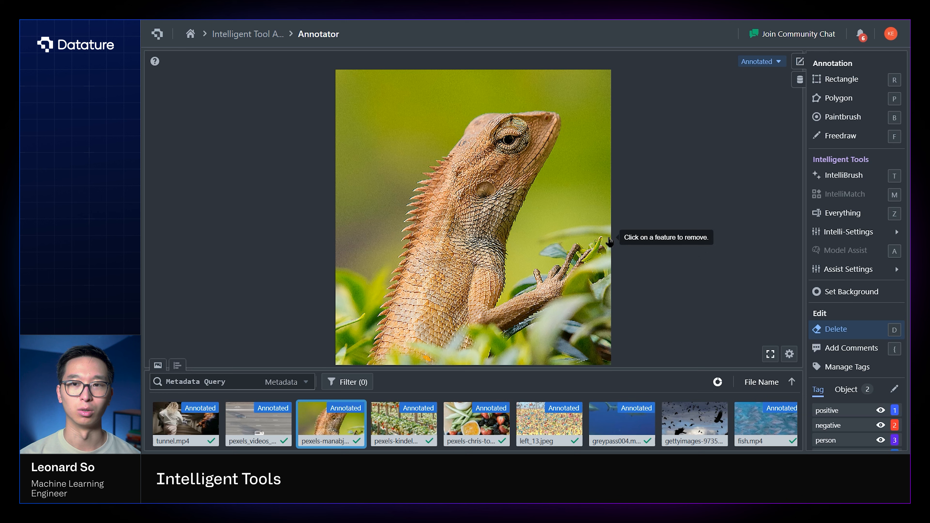
key("Escape")
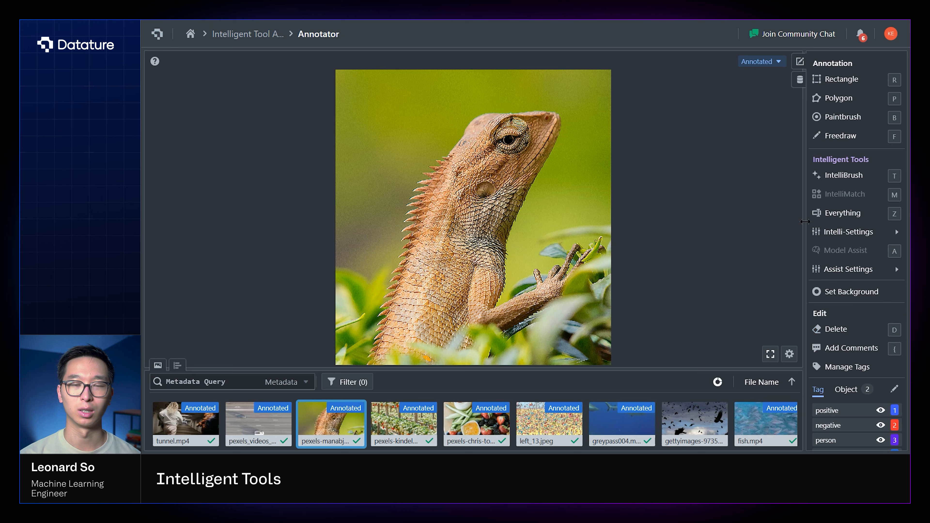
- Set IntelliBrush to the Box Method, box the whole lizard to generate a mask, and discard it
mouse_move(842, 231)
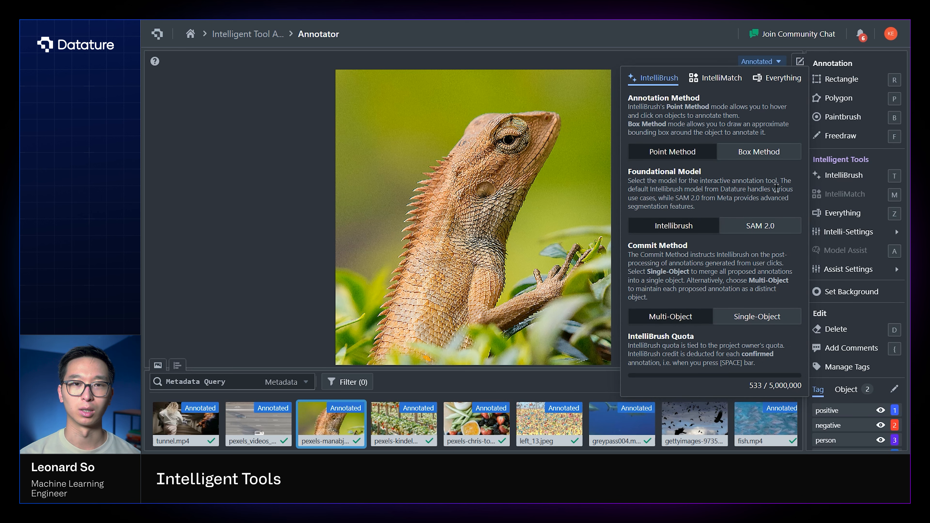
left_click(763, 159)
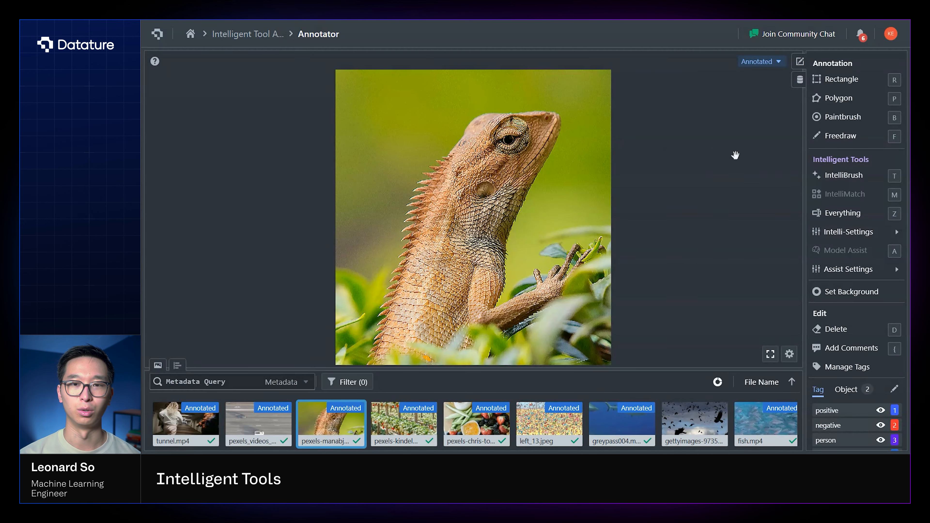
left_click(842, 176)
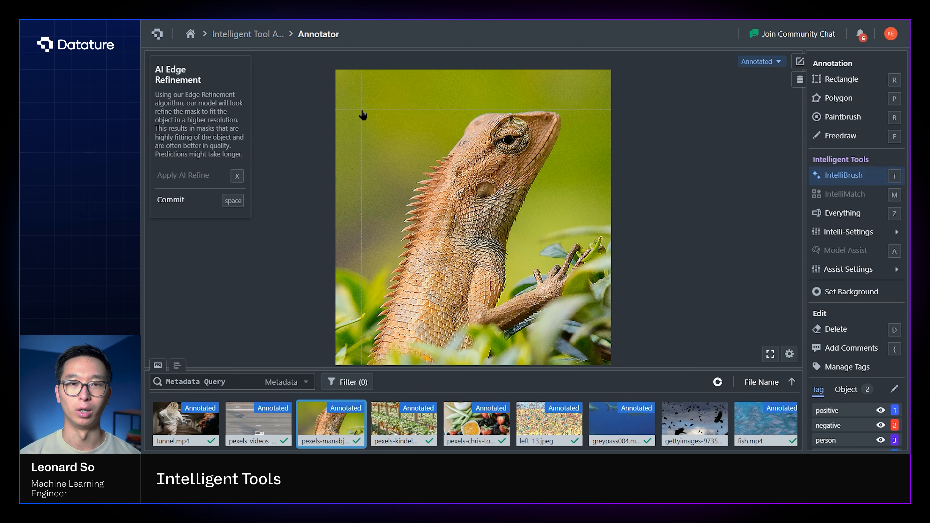
left_click_drag(364, 110, 594, 370)
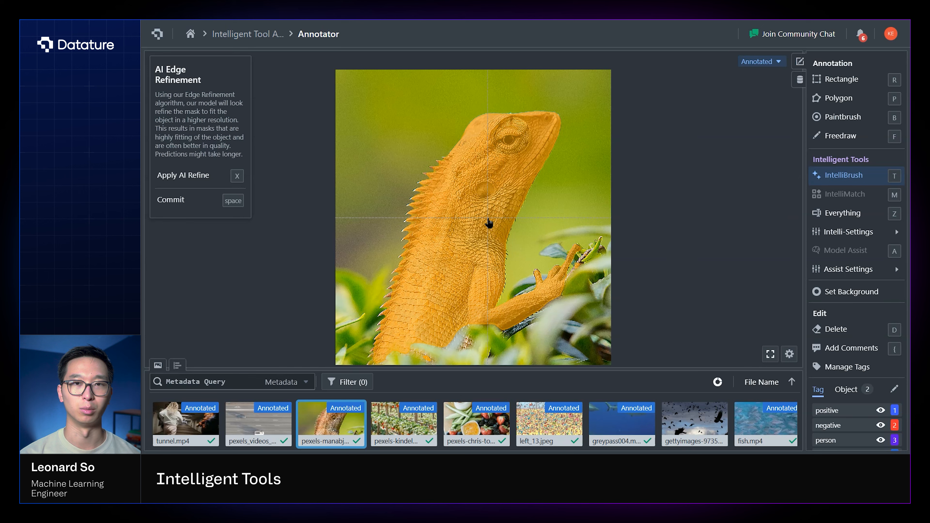
key("Escape")
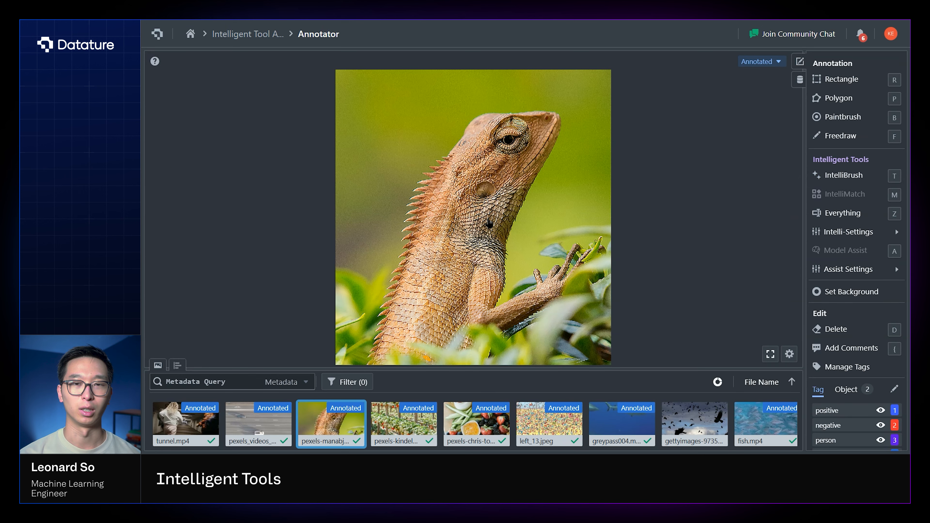
- Configure IntelliBrush to use the SAM 2.0 foundational model, the Point Method and the Single-Object commit method
left_click(838, 234)
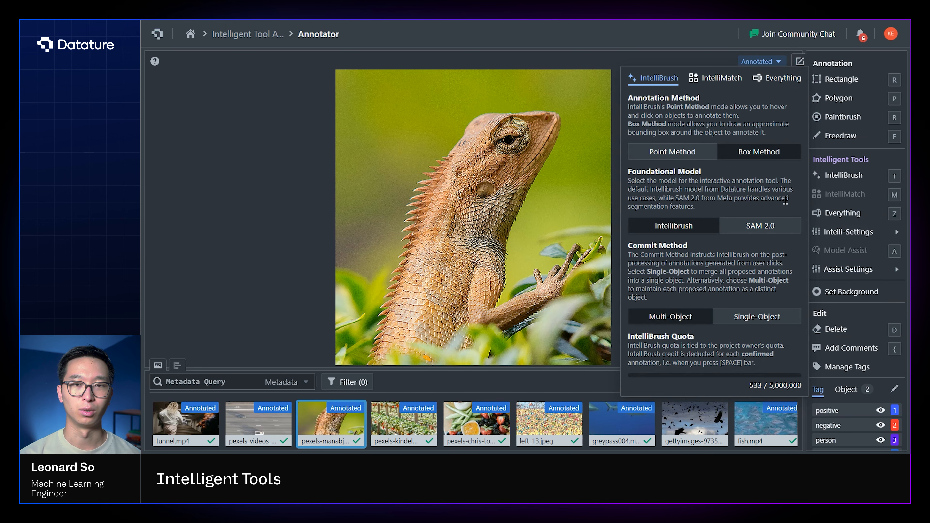
left_click(762, 228)
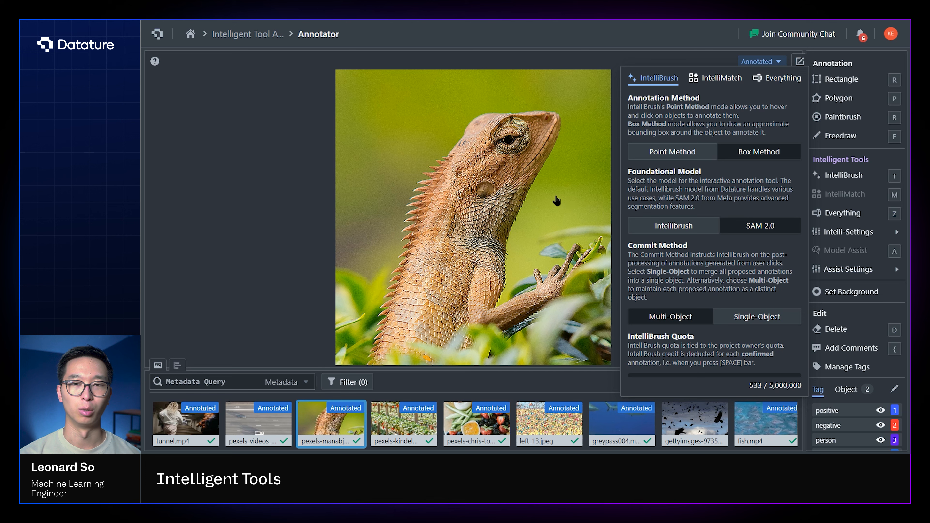
key("t")
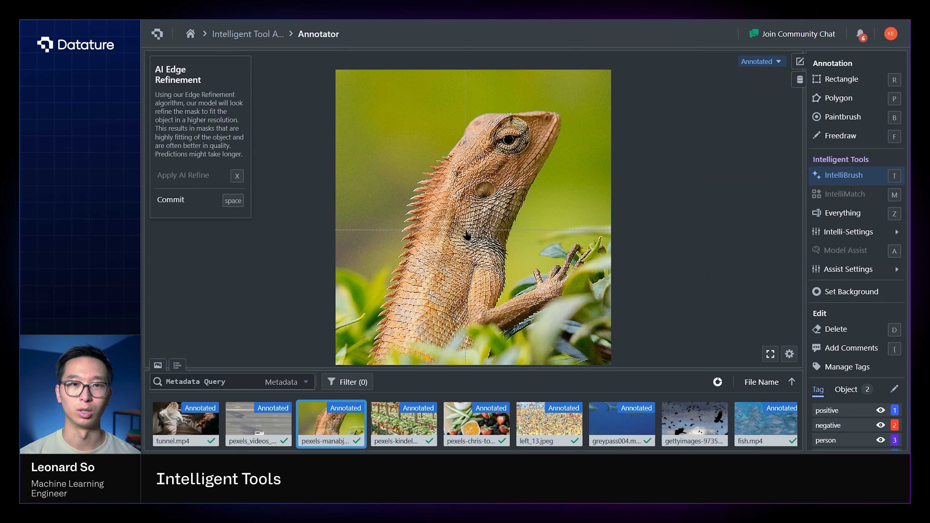
key("Escape")
left_click(849, 233)
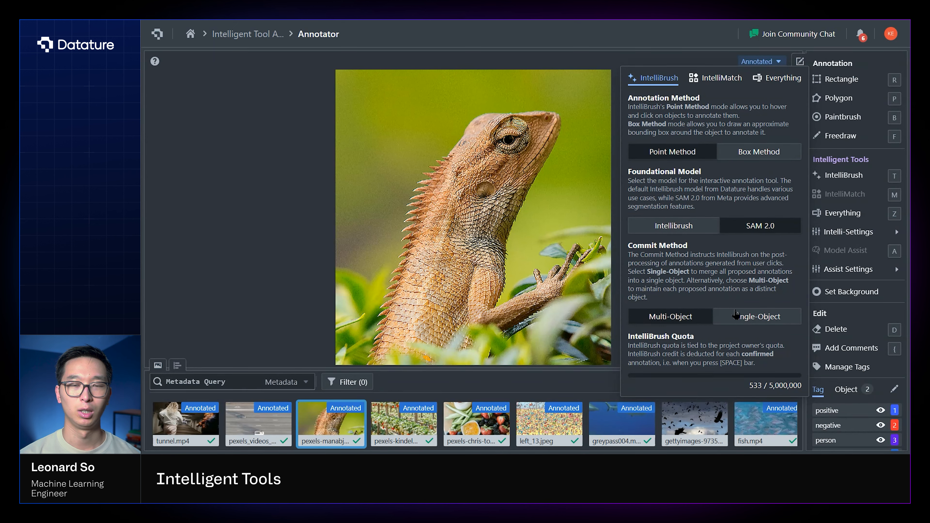
left_click(738, 317)
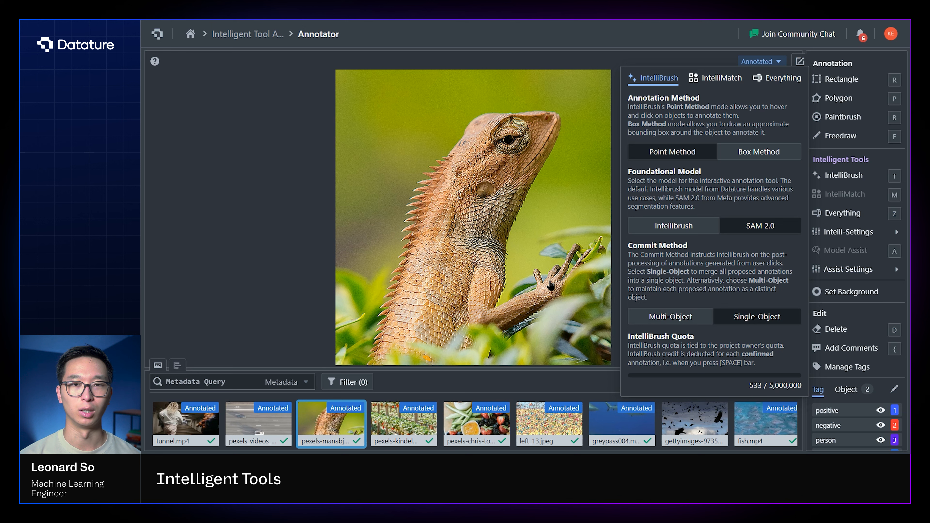
left_click(463, 234)
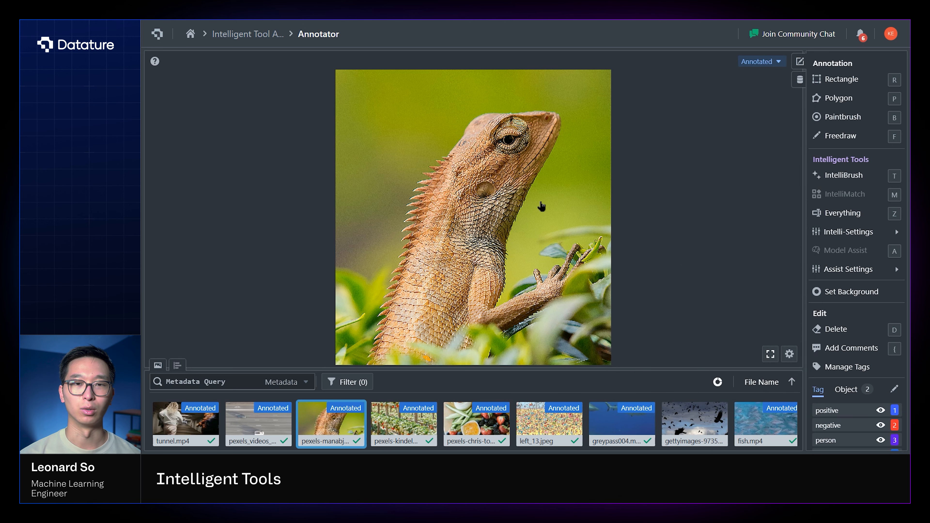
- Mask the lizard's body and raised hand with IntelliBrush and commit them as a single object
left_click(842, 176)
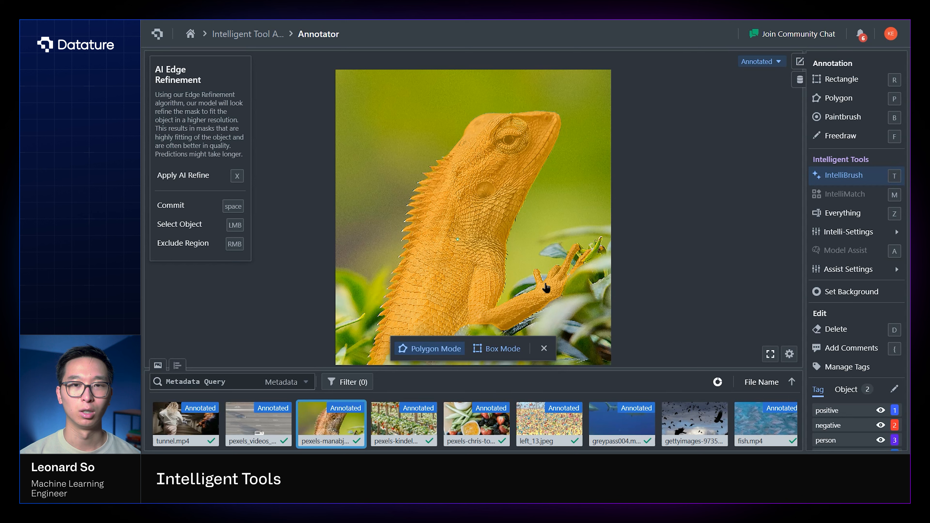
key("Escape")
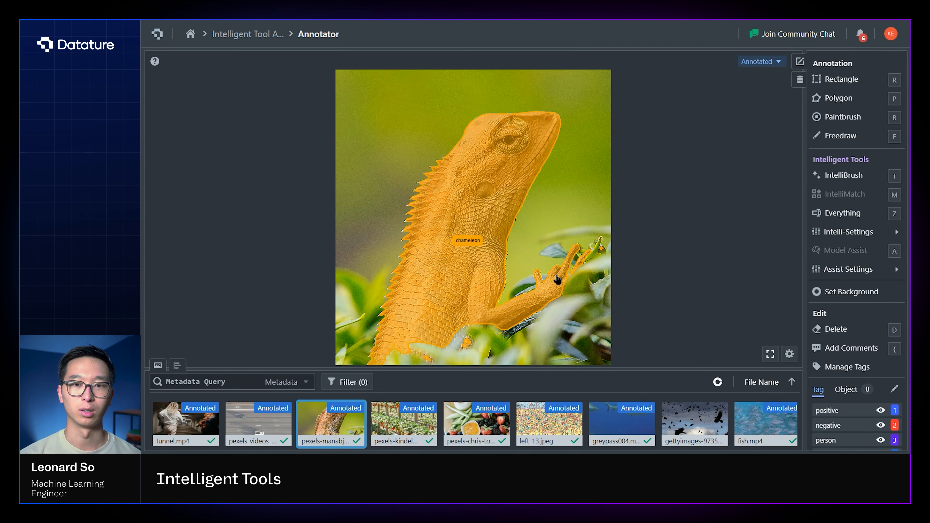
- Mask the lizard again, apply AI edge refinement, check the edges of its back spikes, and discard the mask
key("t")
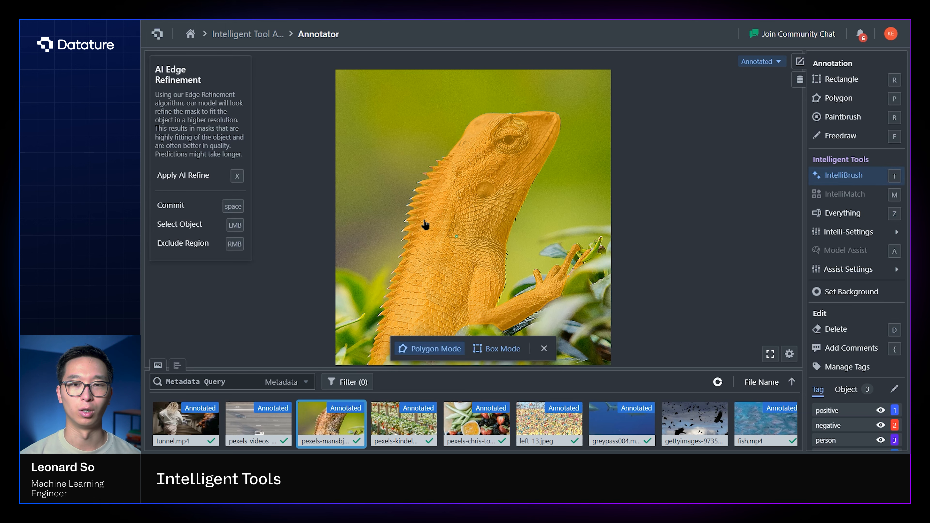
scroll(425, 224, "up", 8)
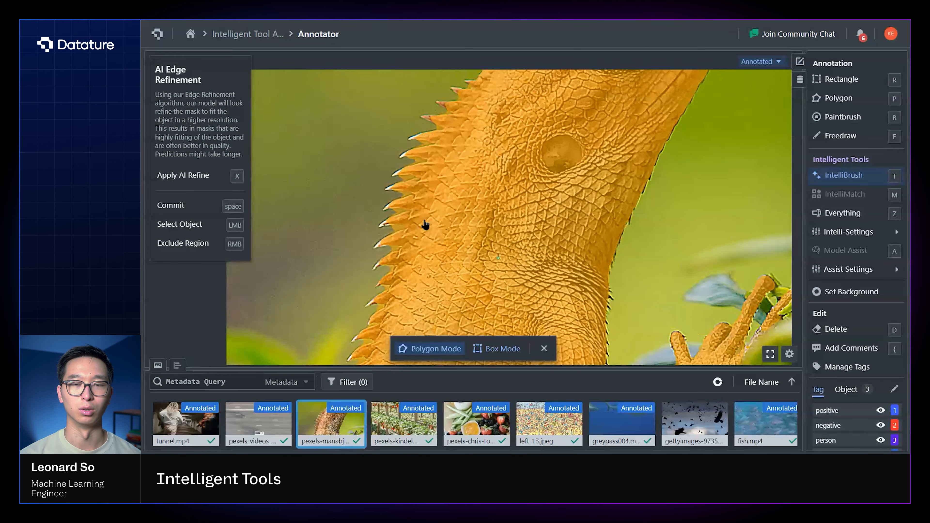
scroll(425, 224, "up", 3)
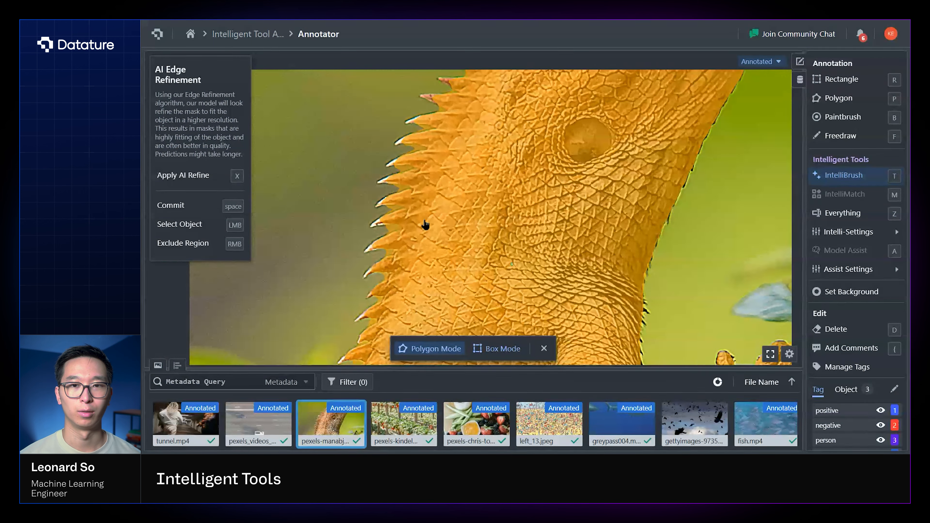
scroll(425, 224, "down", 2)
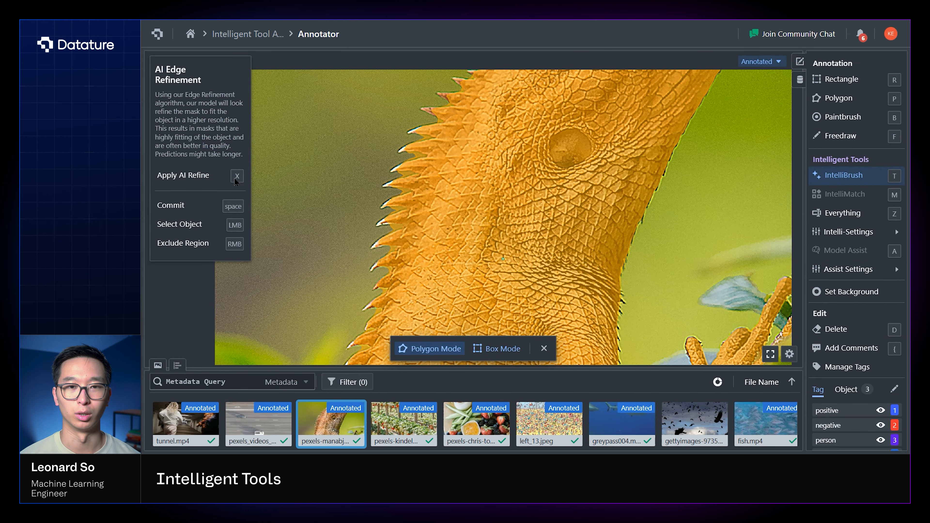
key("x")
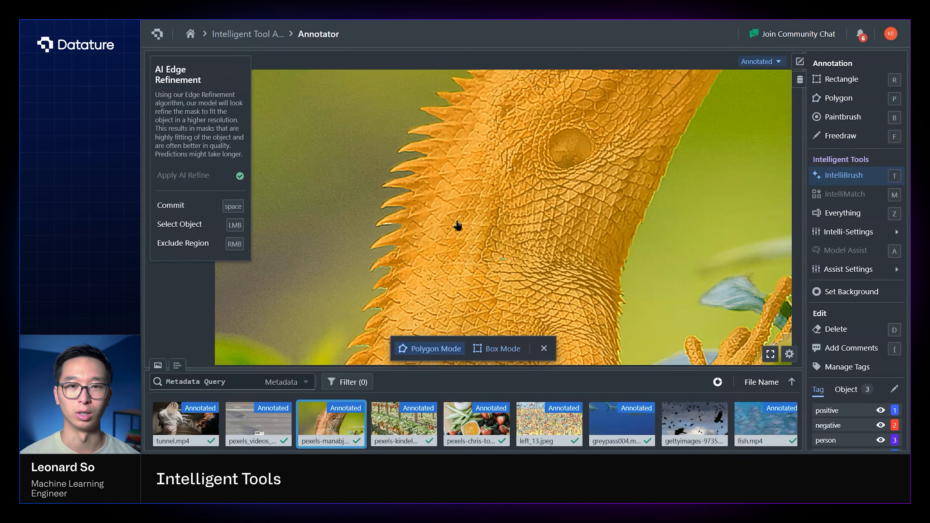
scroll(409, 219, "down", 2)
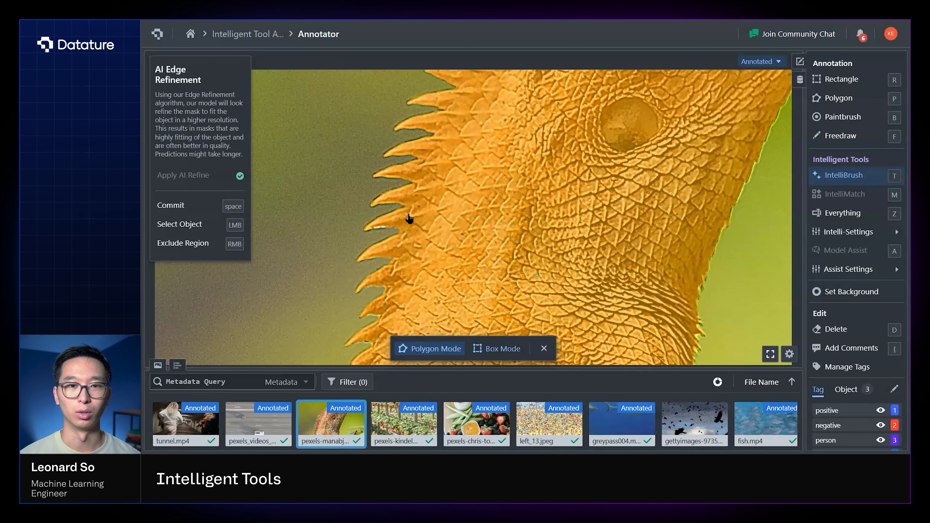
scroll(461, 131, "up", 2)
scroll(461, 131, "down", 4)
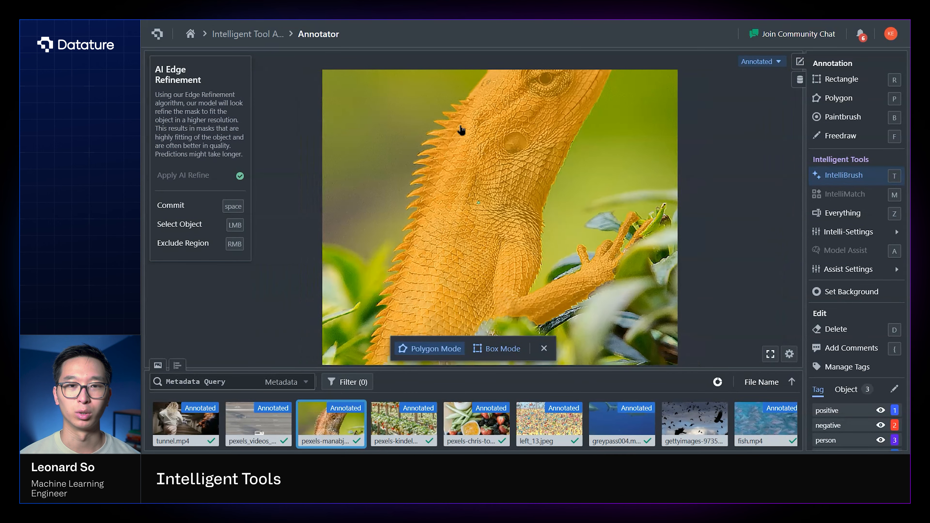
scroll(461, 131, "up", 1)
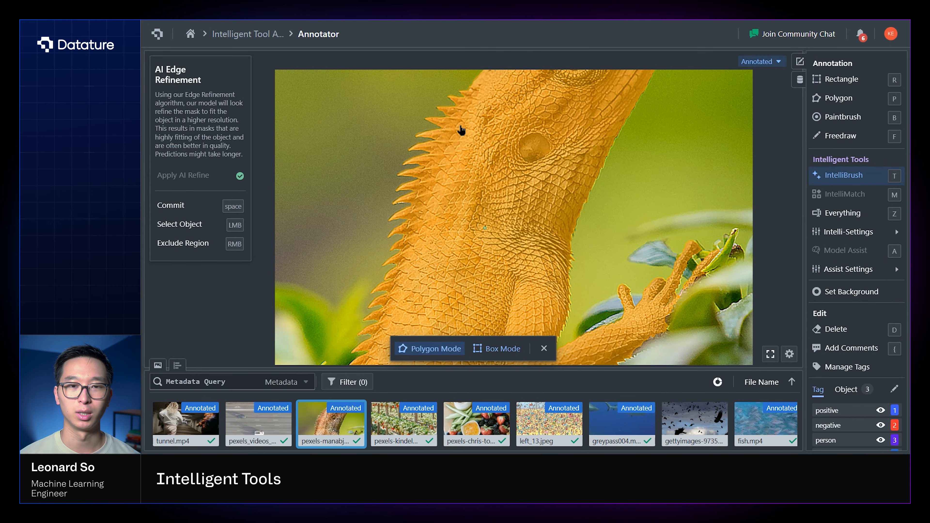
key("Escape")
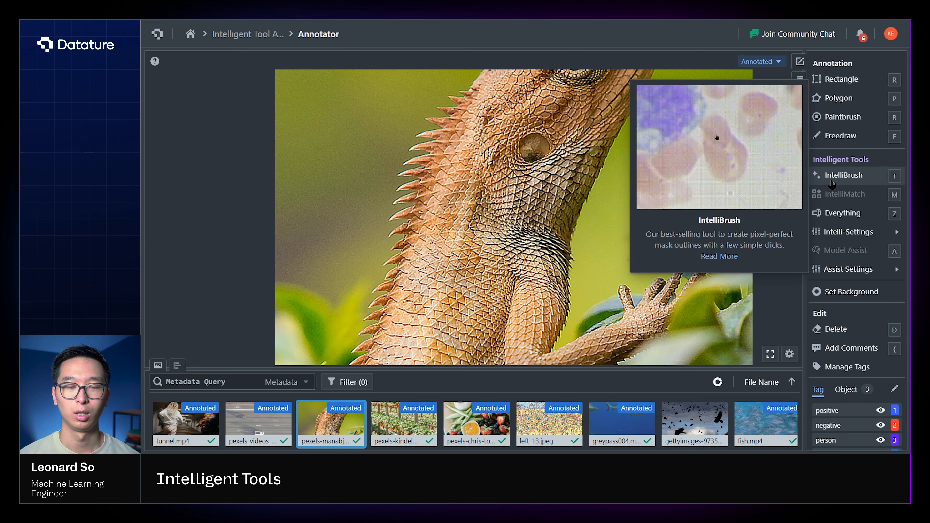
- Mask the lizard's round ear with IntelliBrush, extend the mask to the body, undo that extension, and discard the mask
left_click(817, 176)
left_click(537, 148)
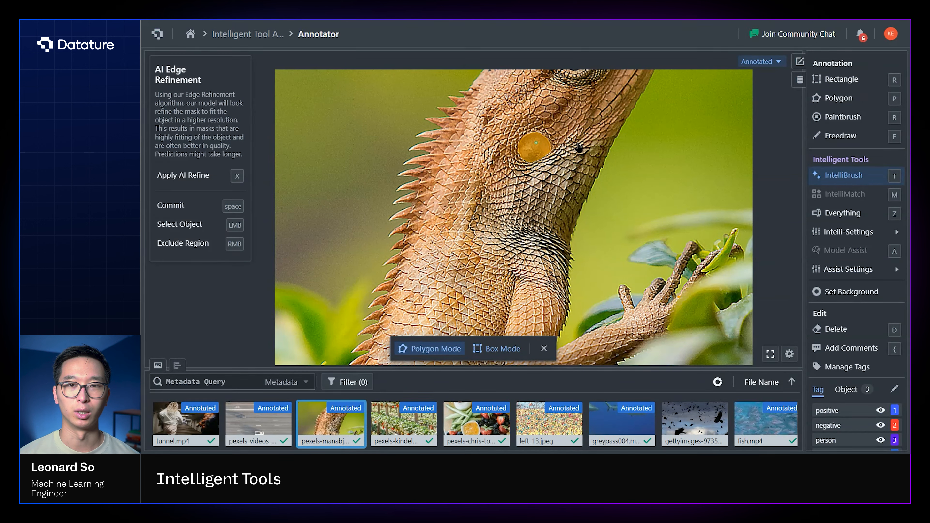
left_click(578, 142)
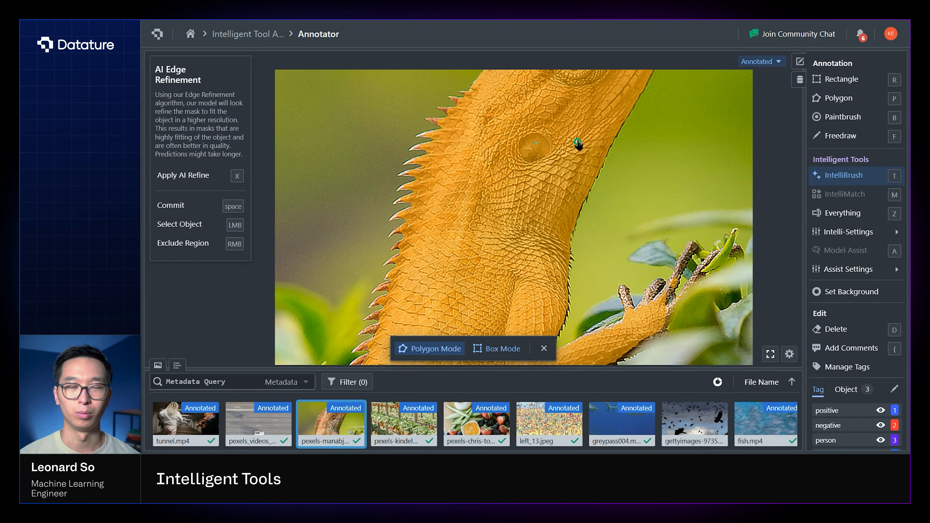
key("ctrl+z")
scroll(524, 106, "up", 3)
scroll(522, 105, "down", 2)
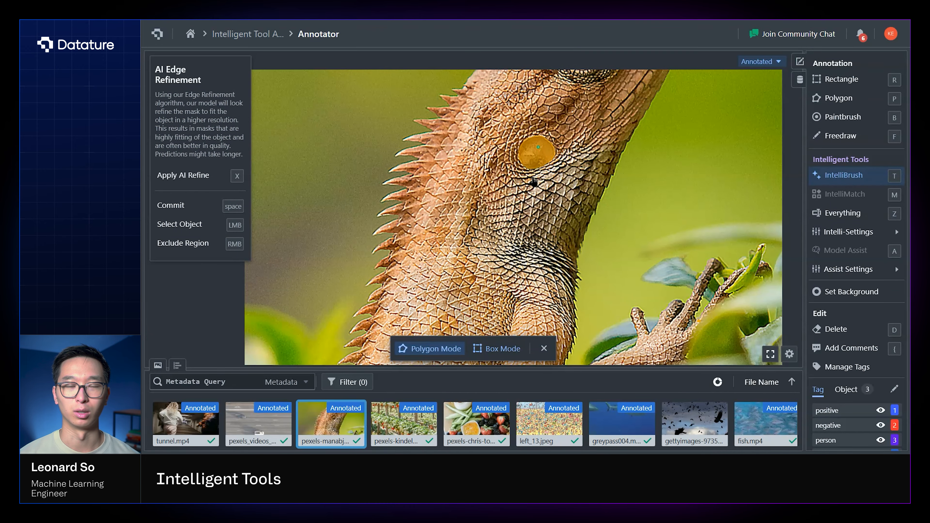
key("Escape")
scroll(579, 205, "down", 3)
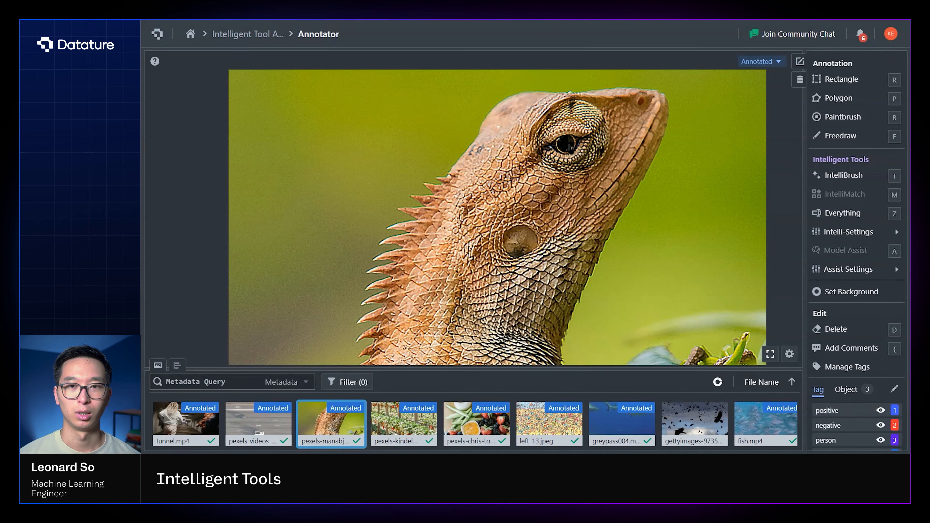
- Mask the lizard's eye with IntelliBrush, compare the whole-eye and pupil-only masks up close, and discard the mask
key("t")
left_click(566, 145)
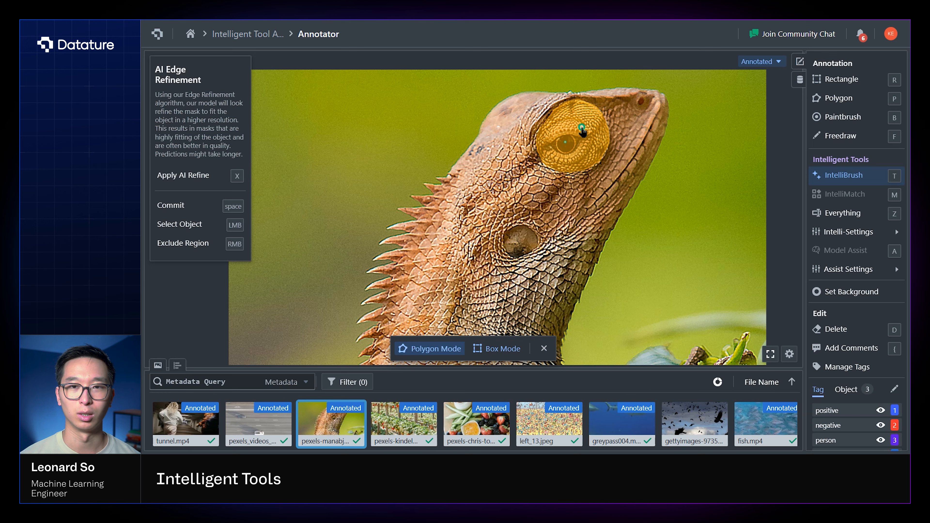
left_click(583, 132)
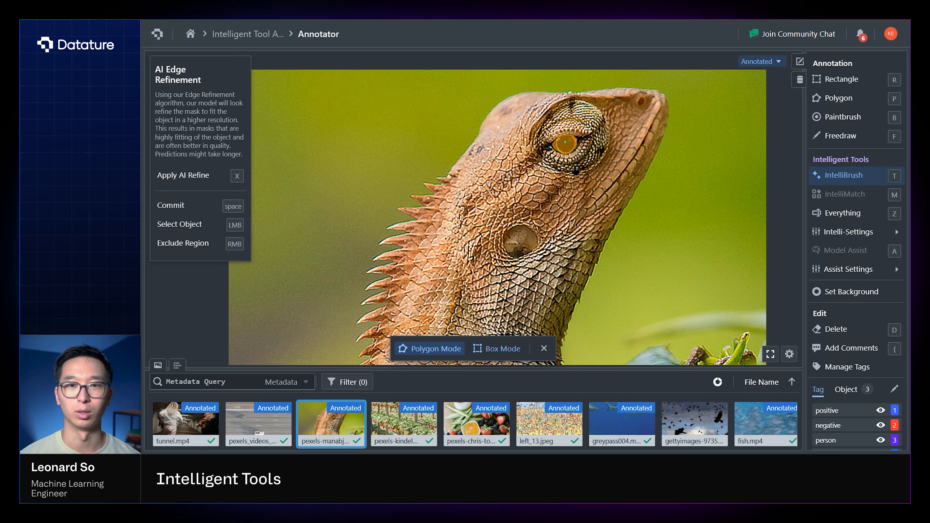
scroll(578, 144, "up", 5)
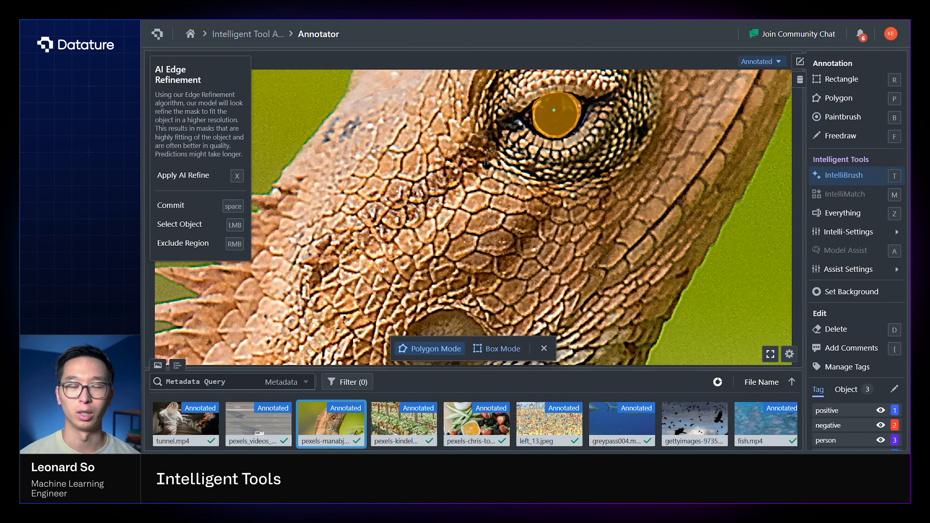
key("Escape")
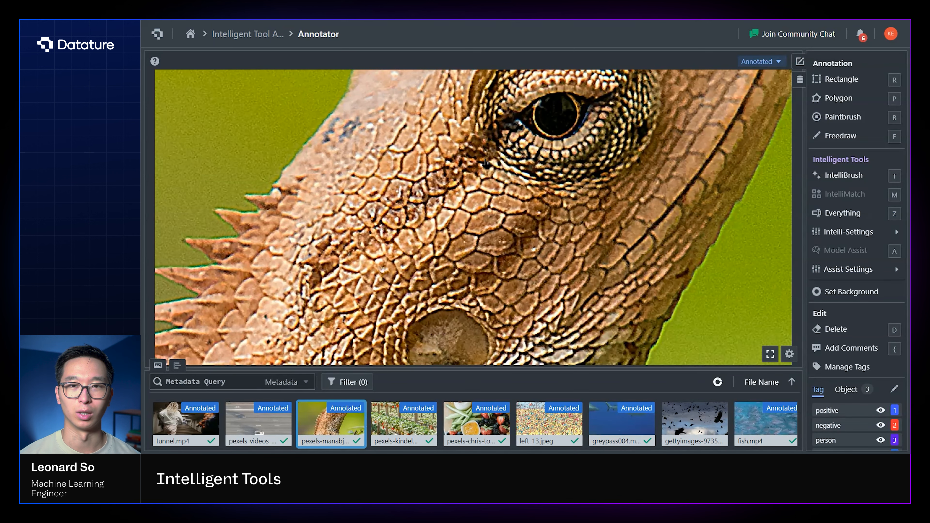
- Open the Parking-Lot image, choose the positive tag, and run the Everything tool to segment all objects
scroll(497, 407, "right", 5)
scroll(498, 407, "right", 8)
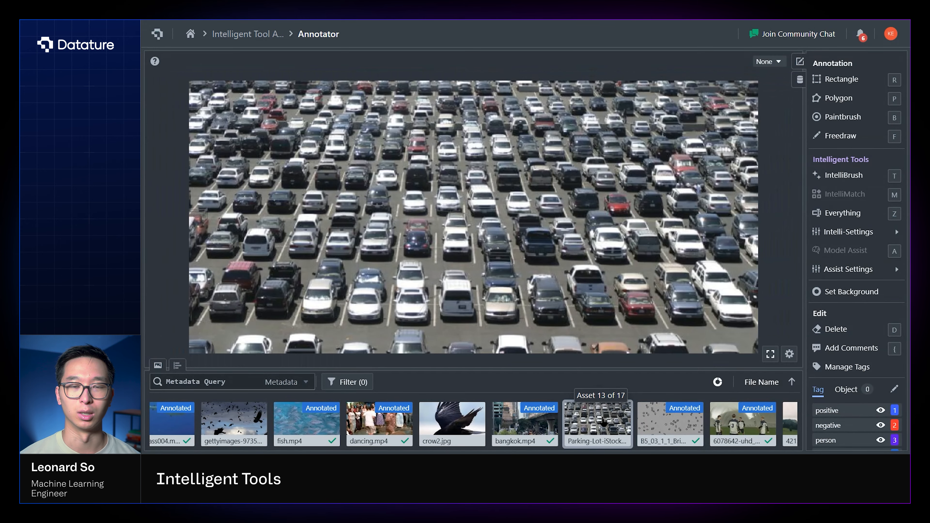
left_click(836, 407)
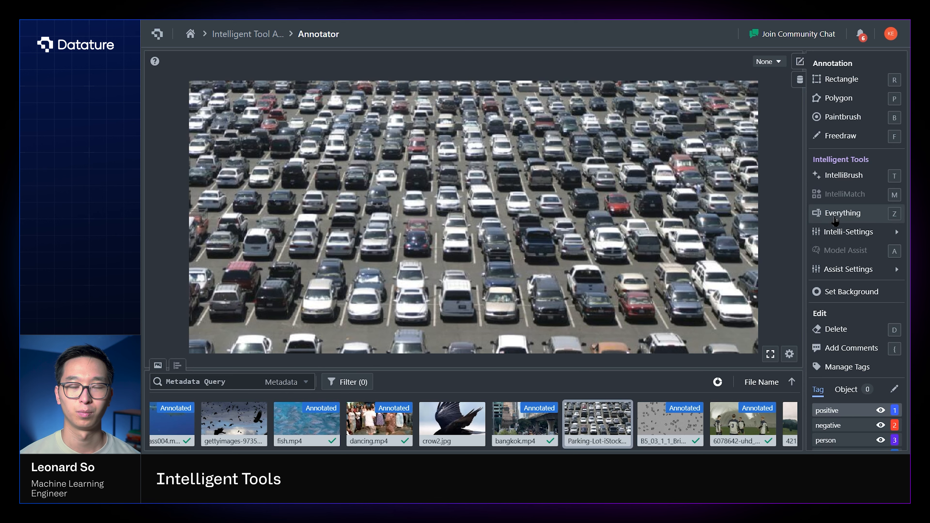
left_click(835, 217)
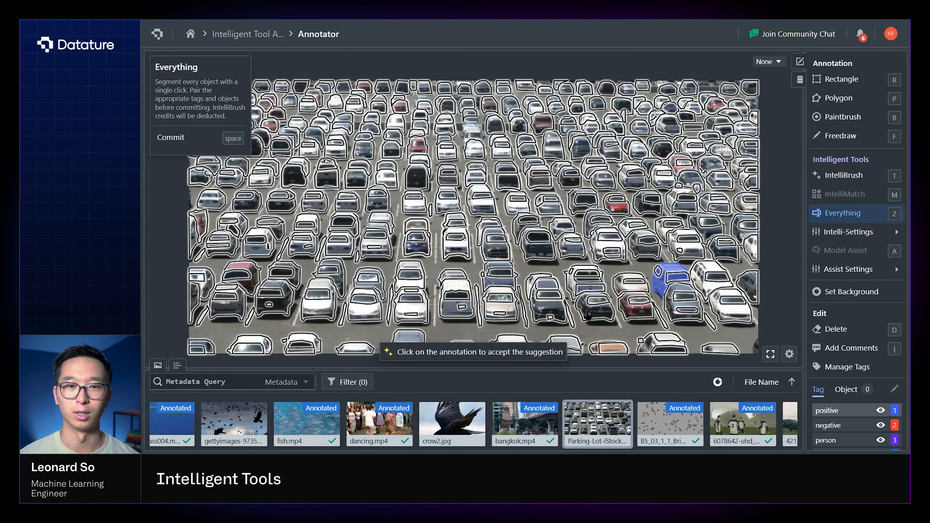
- Accept the suggested masks of six neighbouring cars in the lower row of the parking lot as positive
left_click(587, 314)
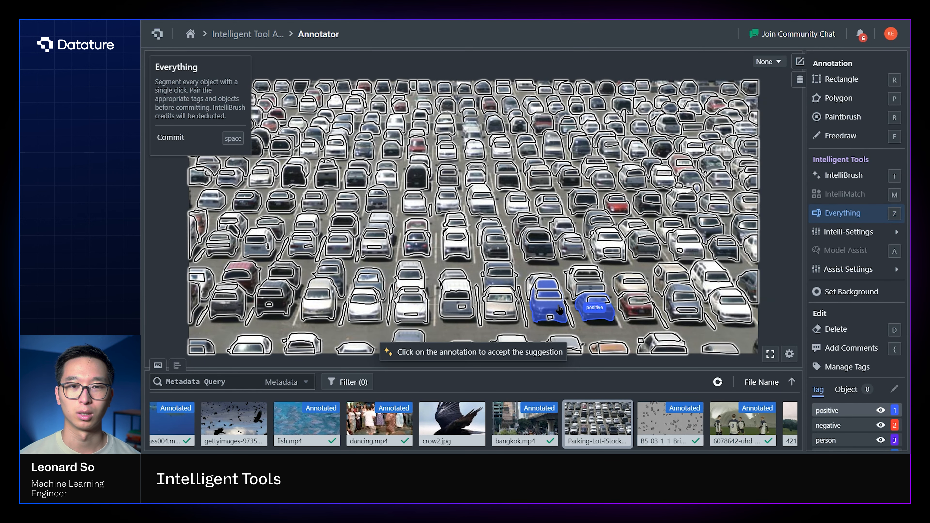
left_click(561, 313)
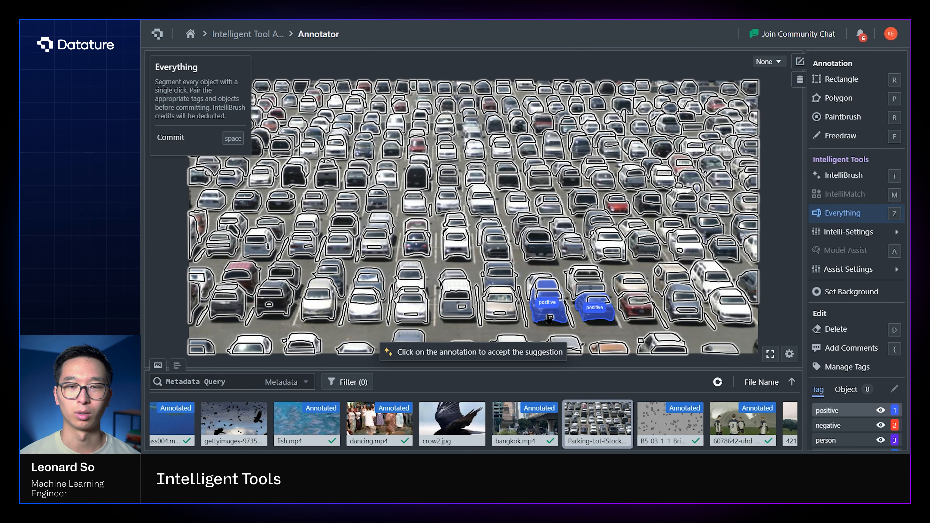
left_click(511, 318)
left_click(456, 311)
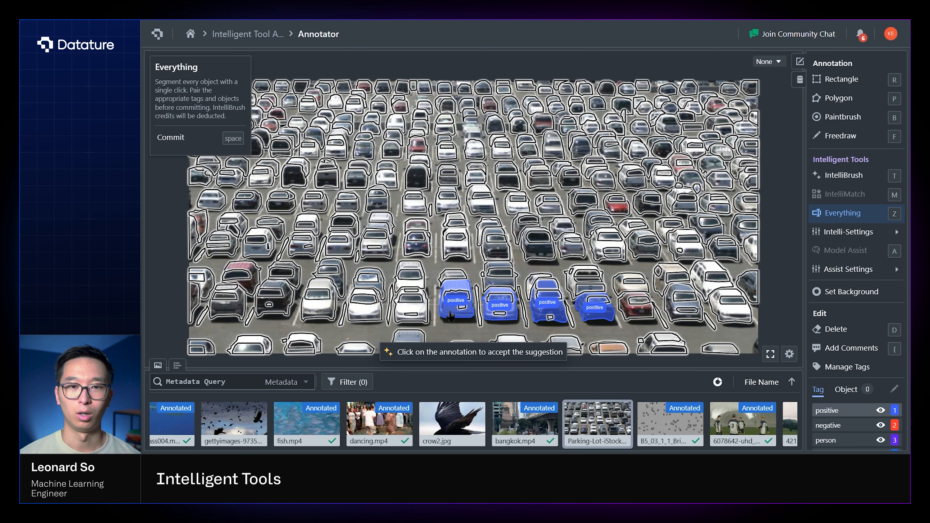
left_click(411, 321)
left_click(384, 319)
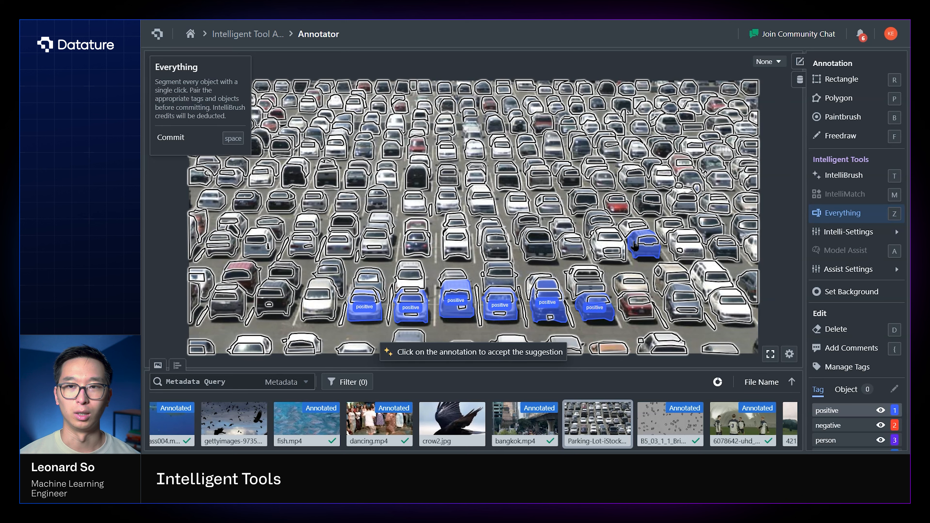
- Check the Everything tool's image density options, accept one more adjacent car as positive, and commit the accepted masks
left_click(819, 238)
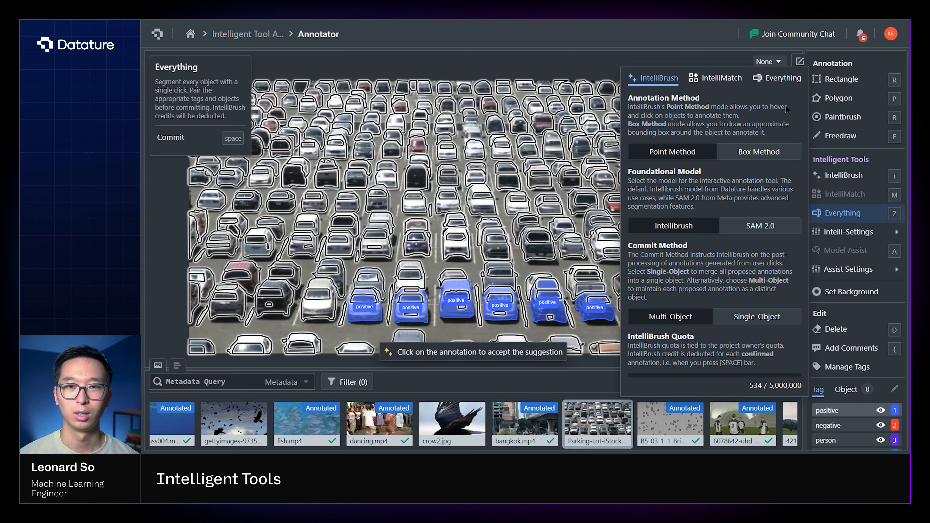
left_click(777, 79)
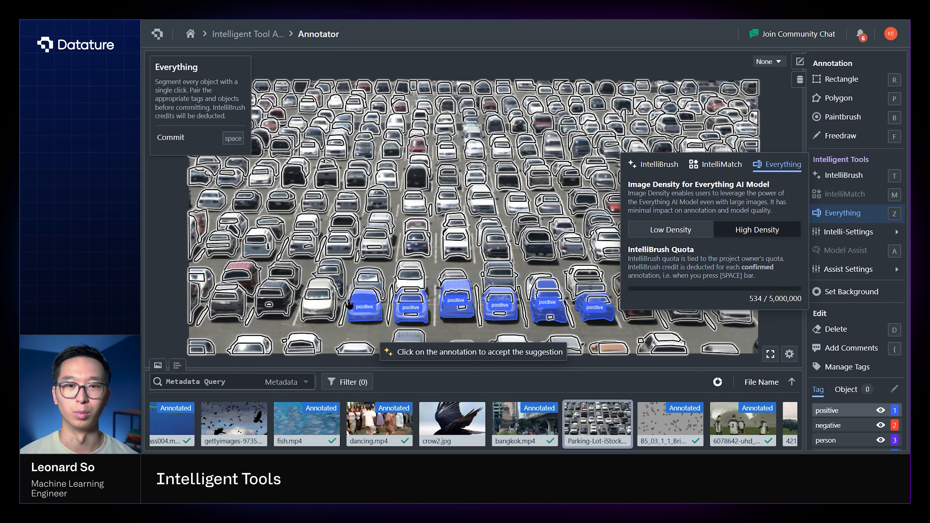
left_click(324, 310)
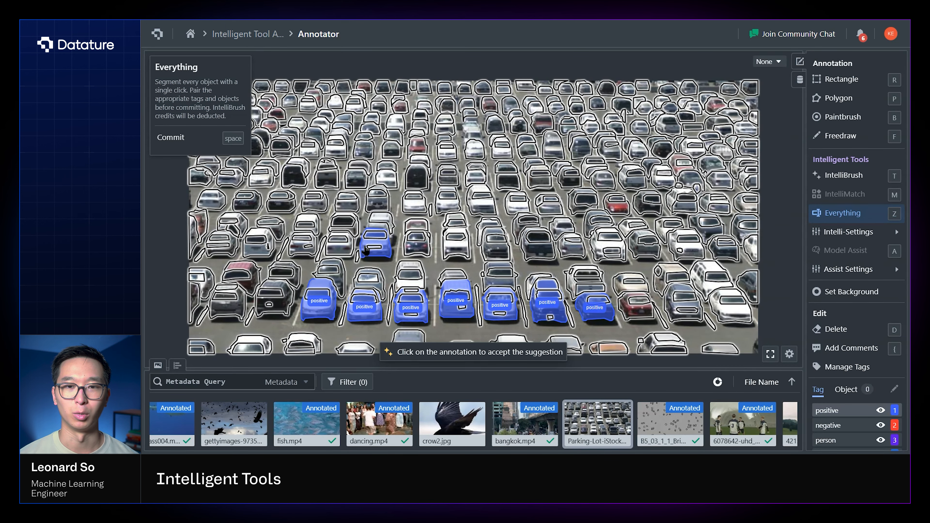
key("space")
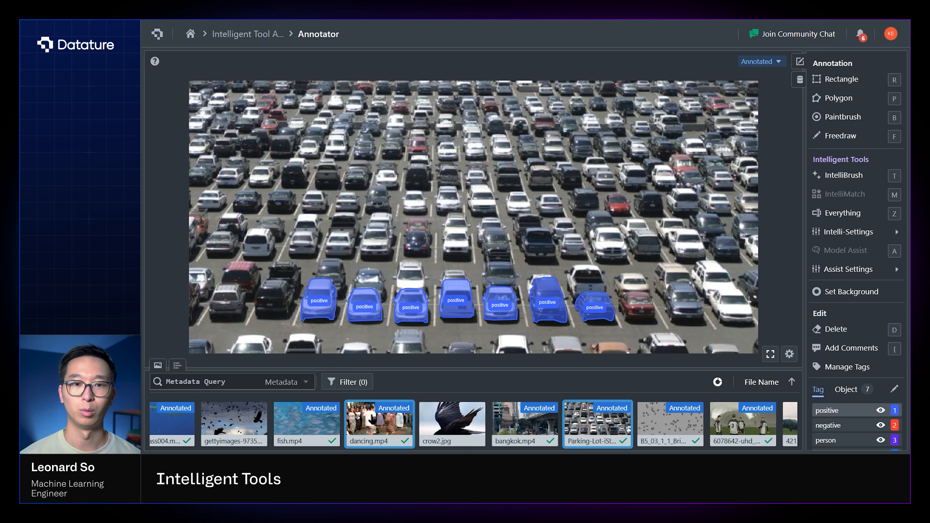
- Open the greypass004 shark video, look through its annotated frames, and go to frame 141
scroll(372, 418, "up", 3)
scroll(372, 419, "up", 3)
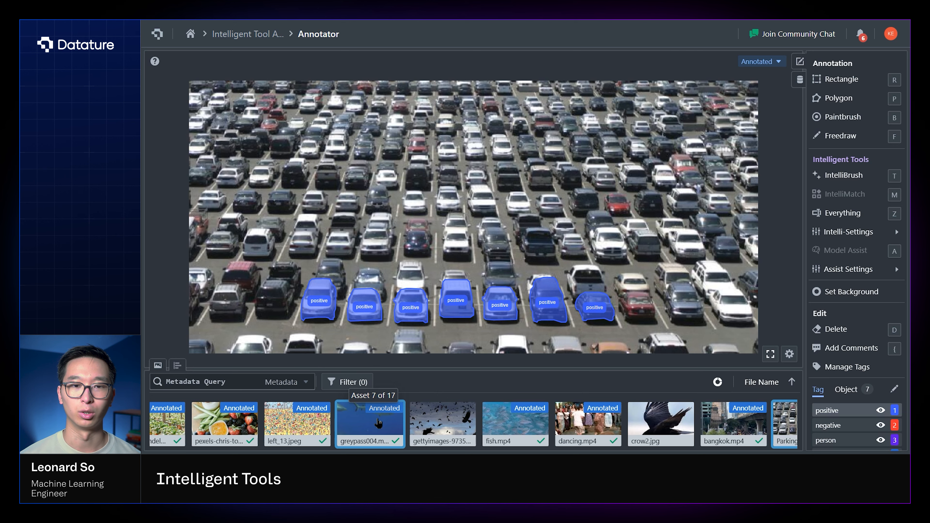
left_click(378, 423)
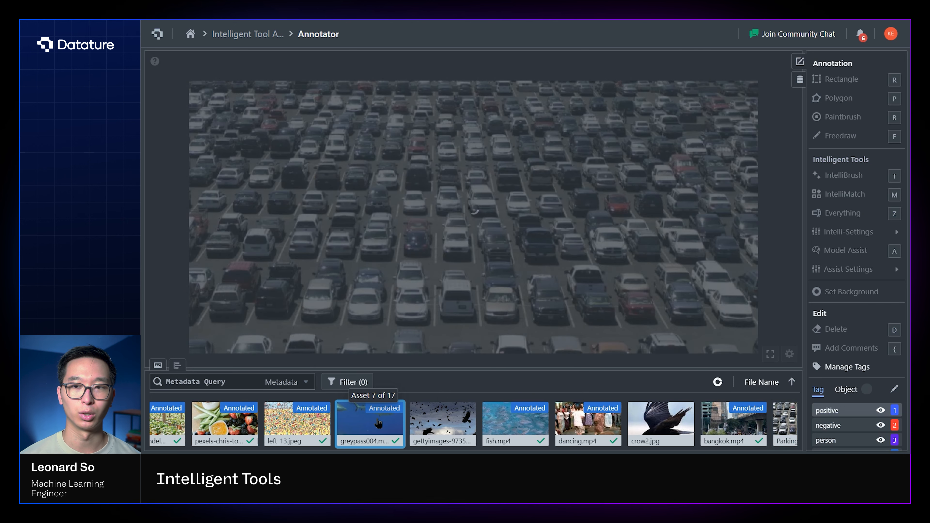
mouse_move(376, 424)
left_mouse_down()
mouse_move(420, 414)
mouse_move(564, 416)
left_mouse_up()
scroll(564, 416, "right", 6)
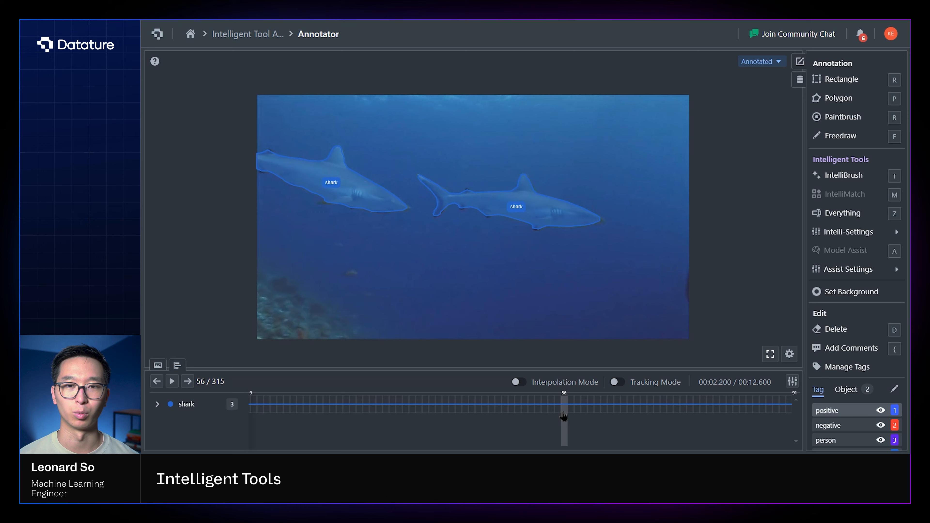
scroll(564, 416, "right", 11)
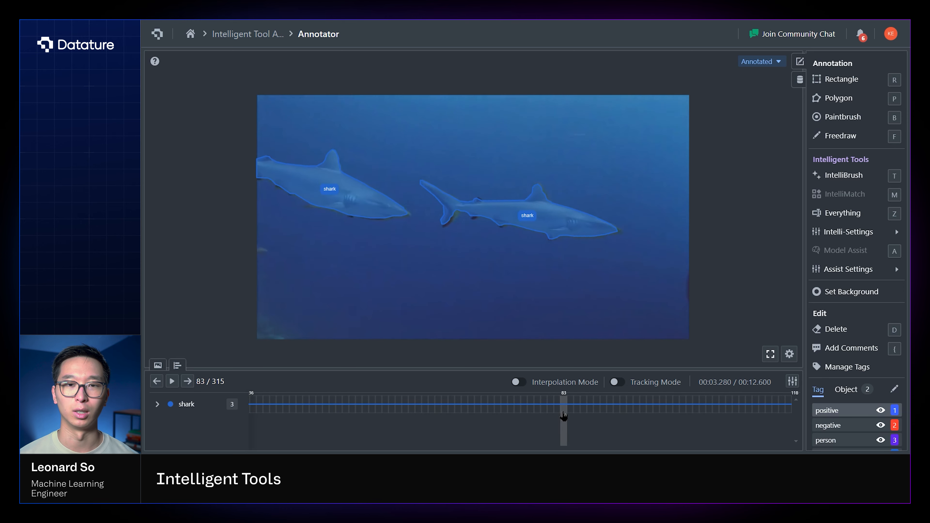
scroll(563, 416, "right", 20)
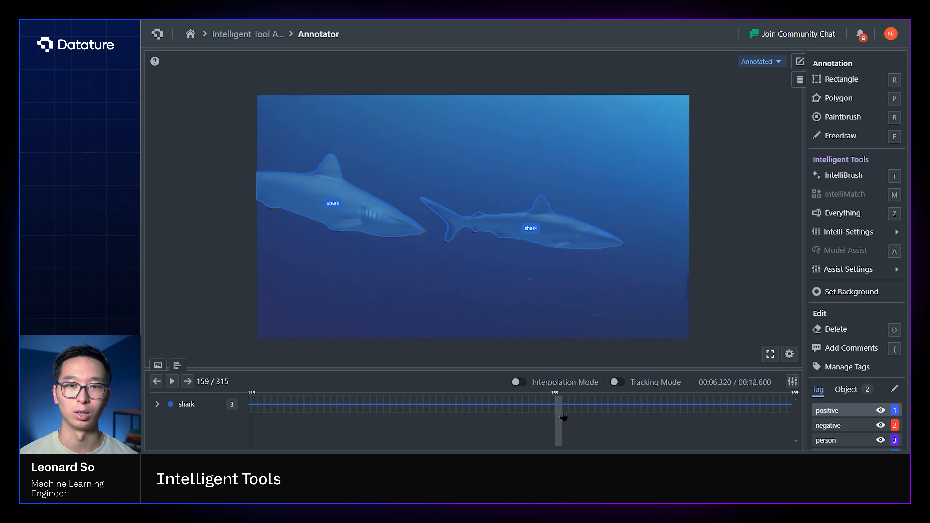
scroll(564, 416, "right", 11)
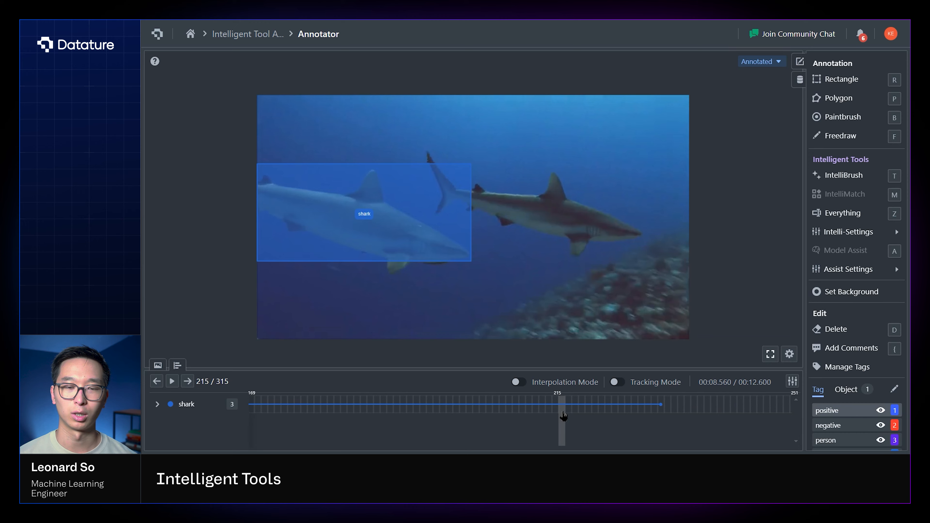
scroll(563, 416, "right", 1)
left_click_drag(563, 416, 303, 406)
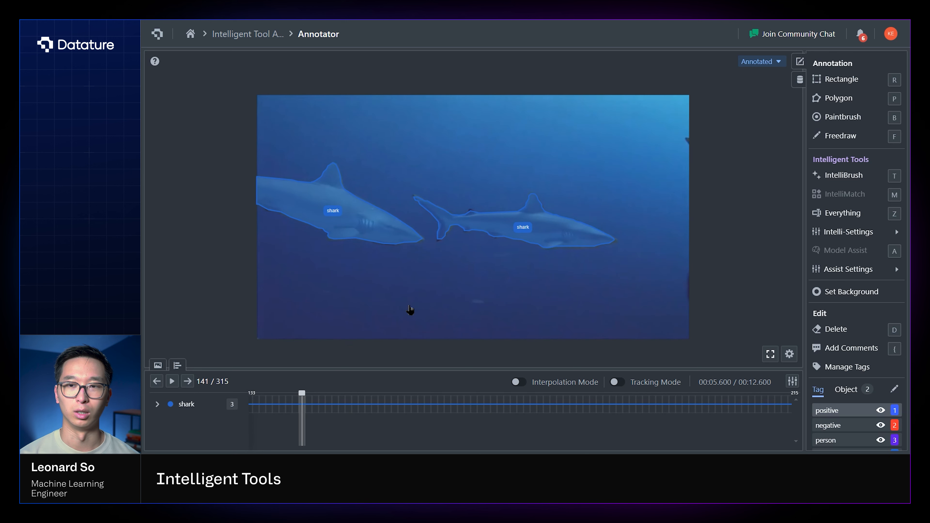
- Hide the existing shark annotations, choose the Shark Detector deployment for assistance, and run Model Assist on the frame
key("h")
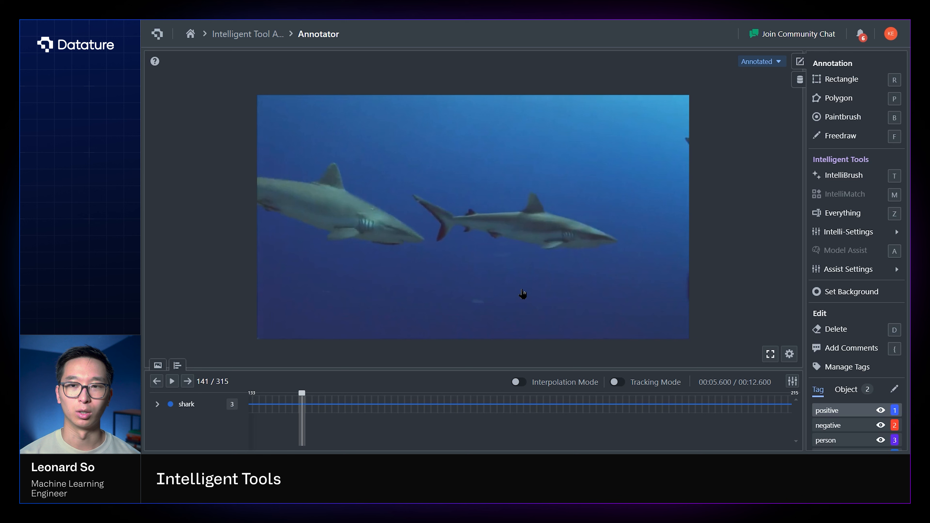
left_click(834, 271)
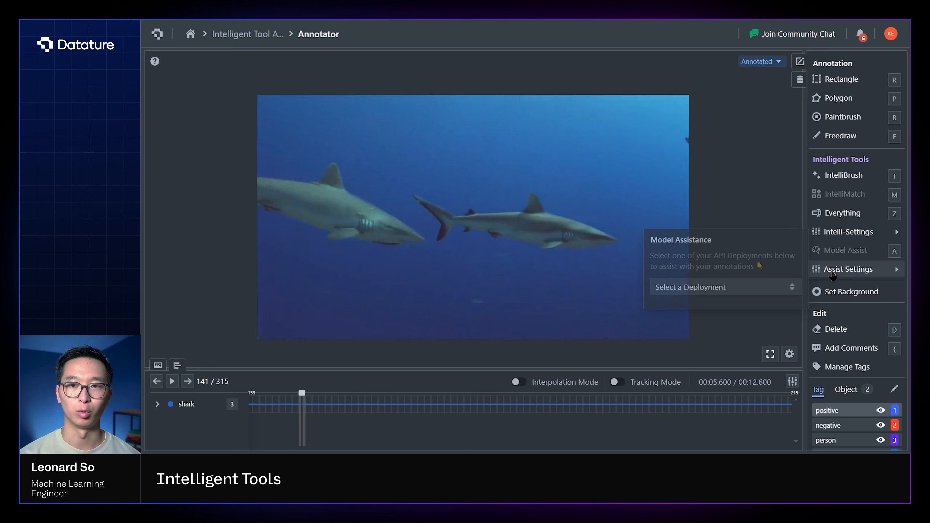
left_click(784, 288)
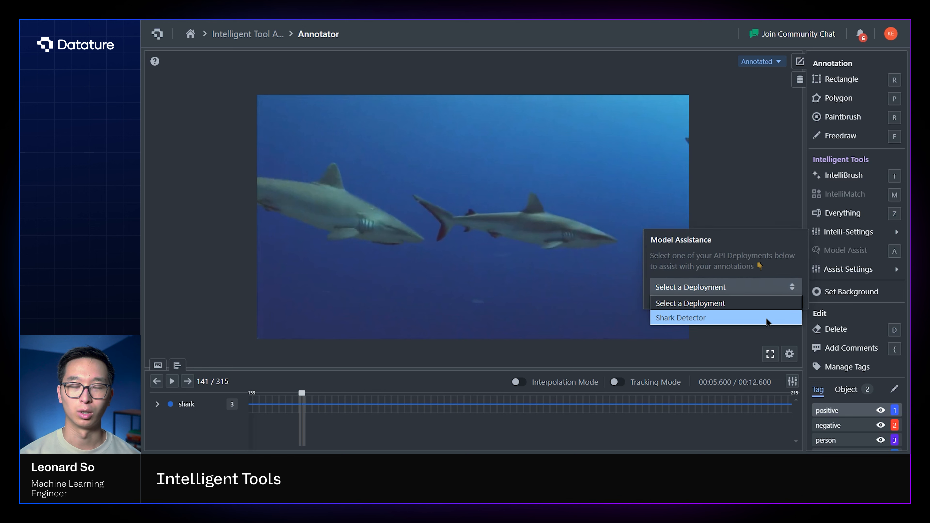
left_click(768, 318)
left_click(838, 253)
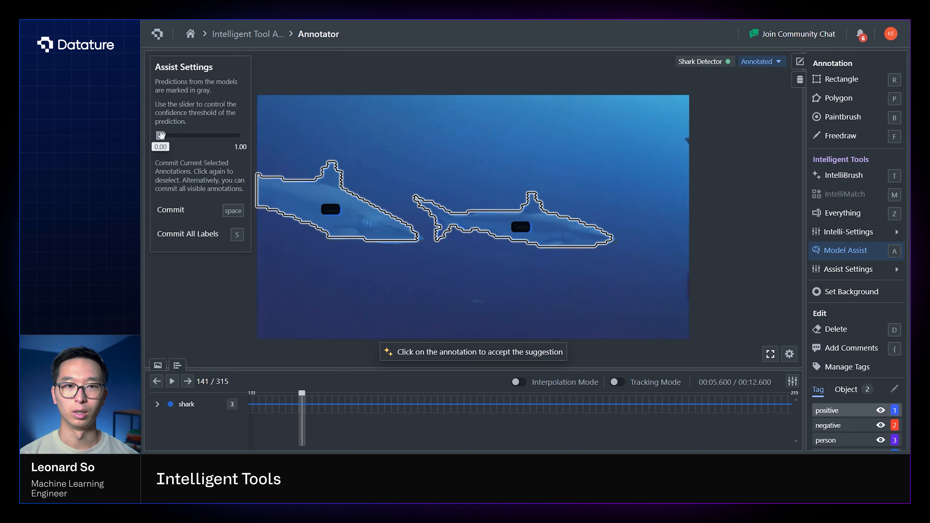
- Set the prediction confidence threshold to 0.18, try selecting the predicted shark masks, and exit Model Assist without committing them
mouse_move(161, 136)
left_mouse_down()
mouse_move(212, 136)
mouse_move(175, 142)
left_mouse_up()
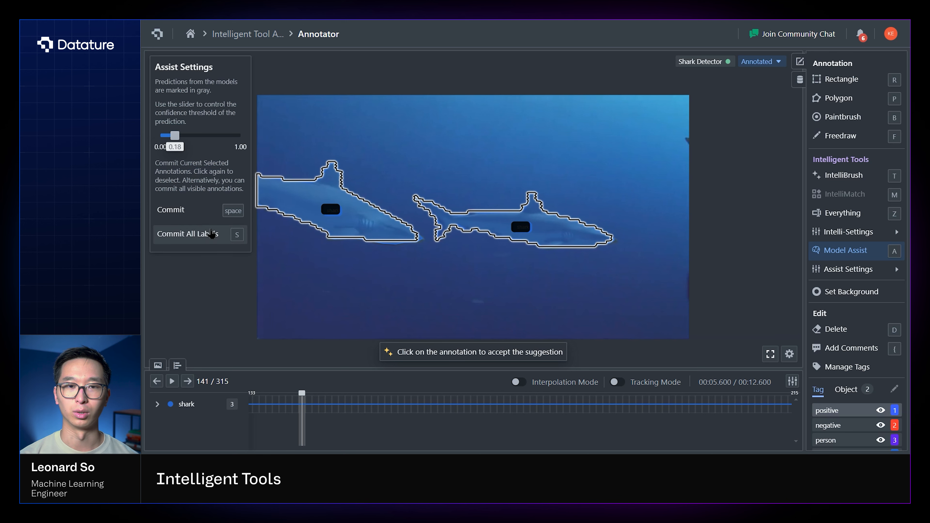
left_click(288, 198)
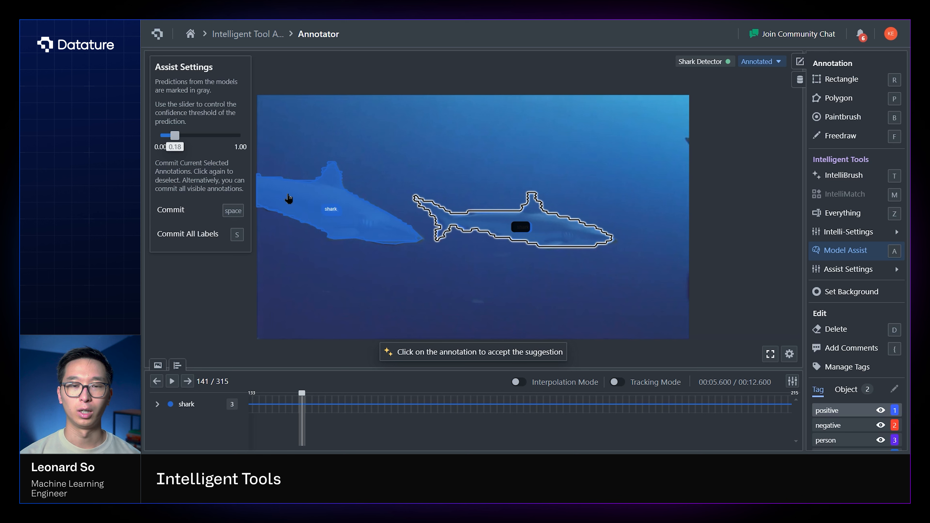
left_click(463, 223)
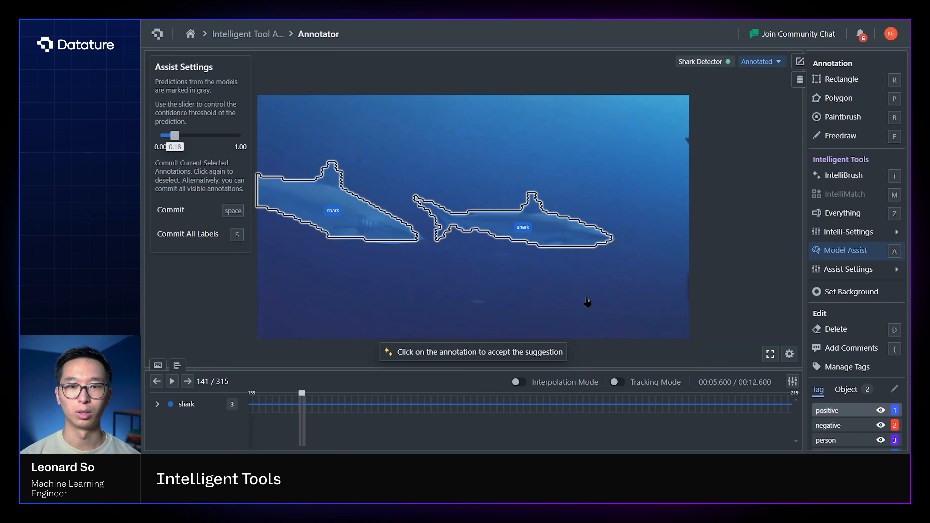
key("Escape")
- Move along the shark video's timeline past the annotated range and go to frame 232
scroll(642, 424, "down", 2)
left_click(642, 425)
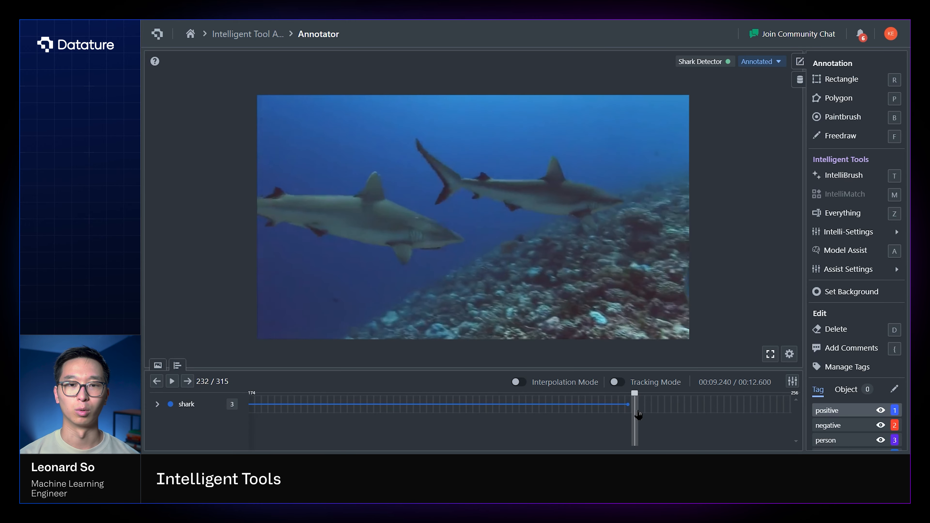
scroll(728, 410, "down", 1)
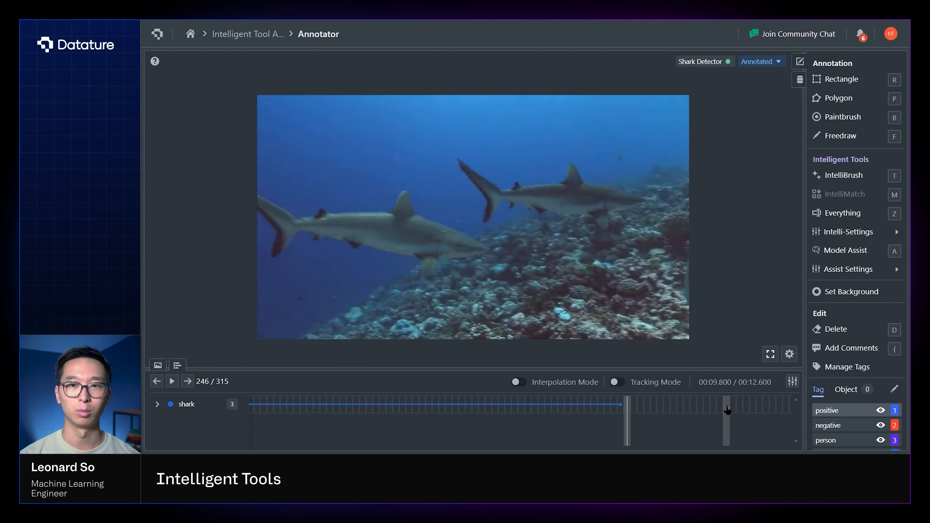
scroll(727, 409, "down", 1)
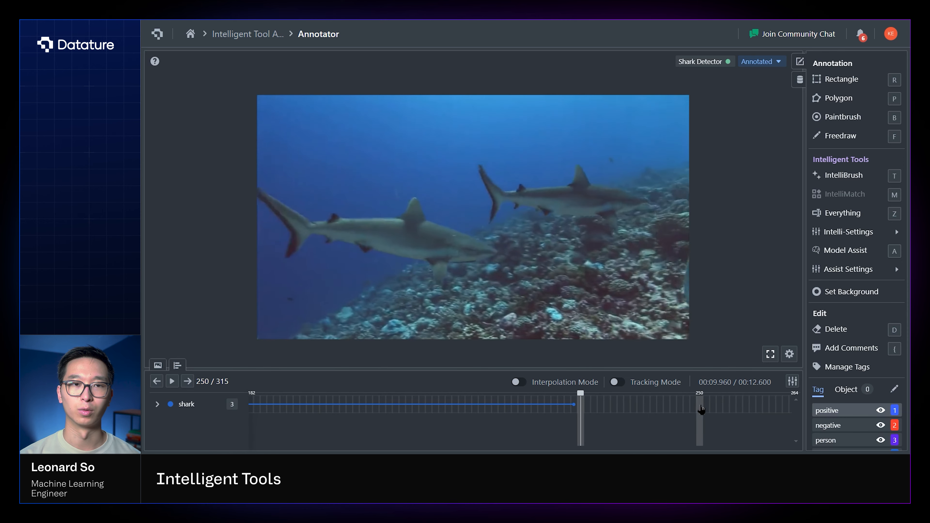
left_click(518, 383)
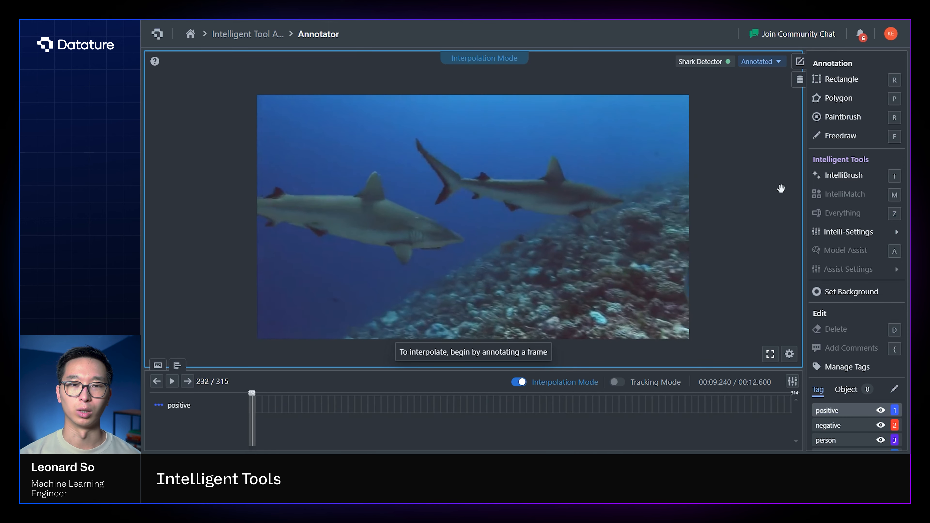
left_click(839, 179)
left_click(363, 230)
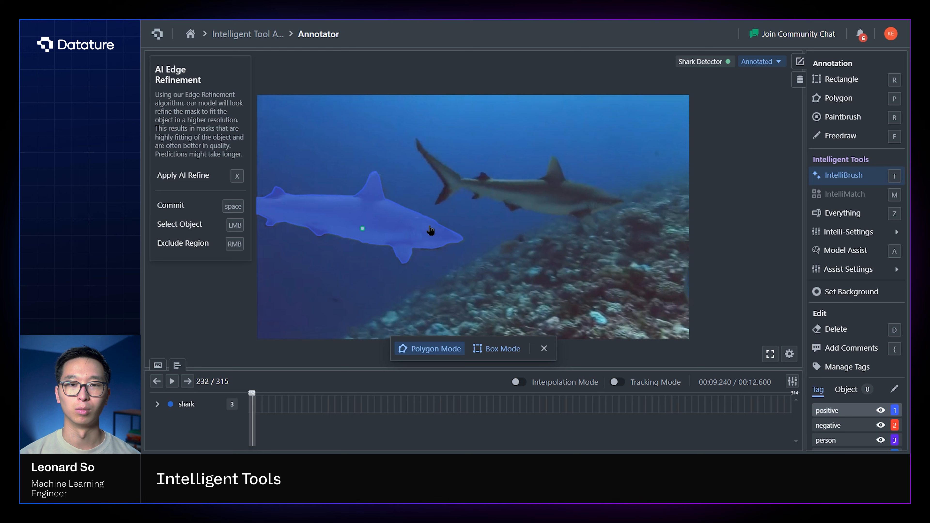
key("Escape")
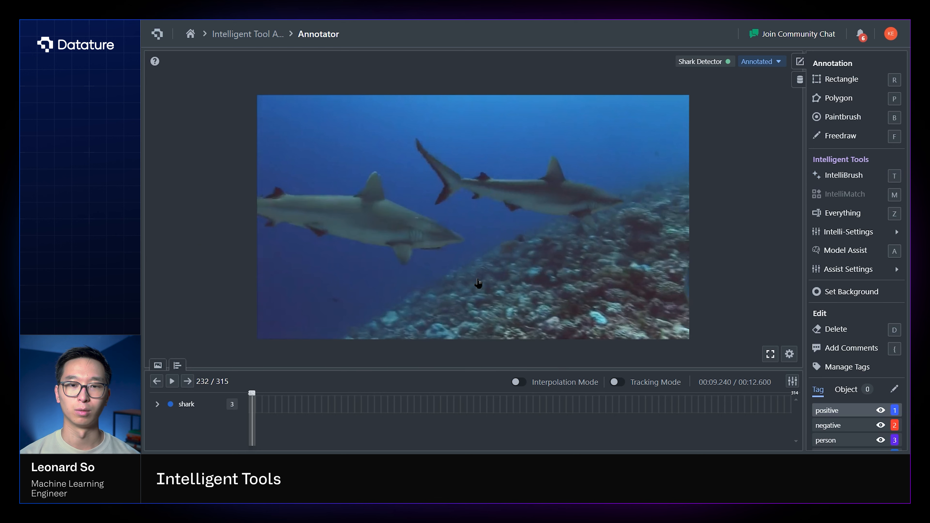
- Turn on Interpolation Mode and annotate the nearer shark in frame 232 as positive using IntelliBrush in Box Mode
left_click(519, 384)
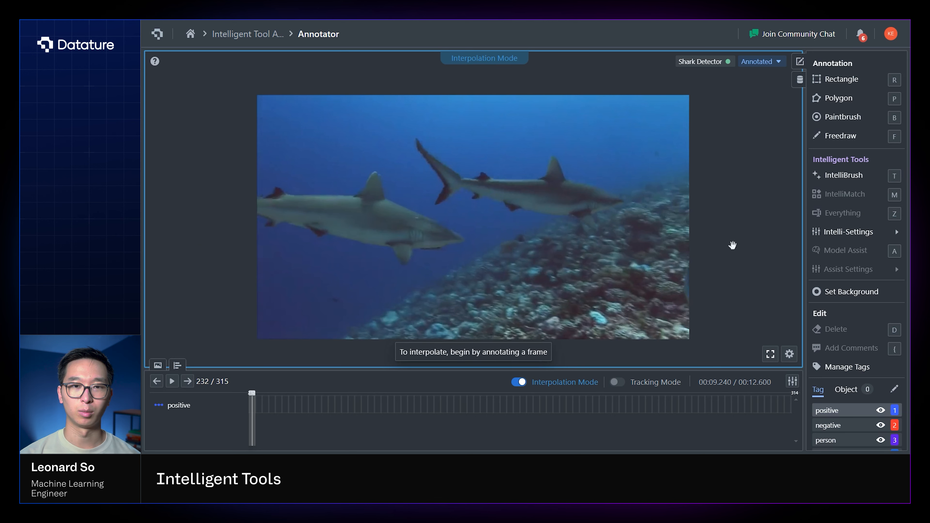
left_click(843, 179)
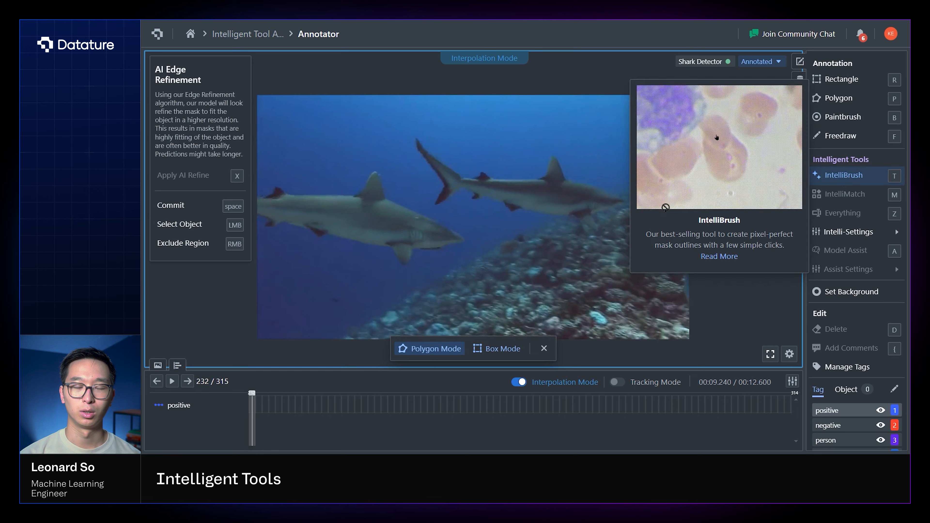
left_click(605, 214)
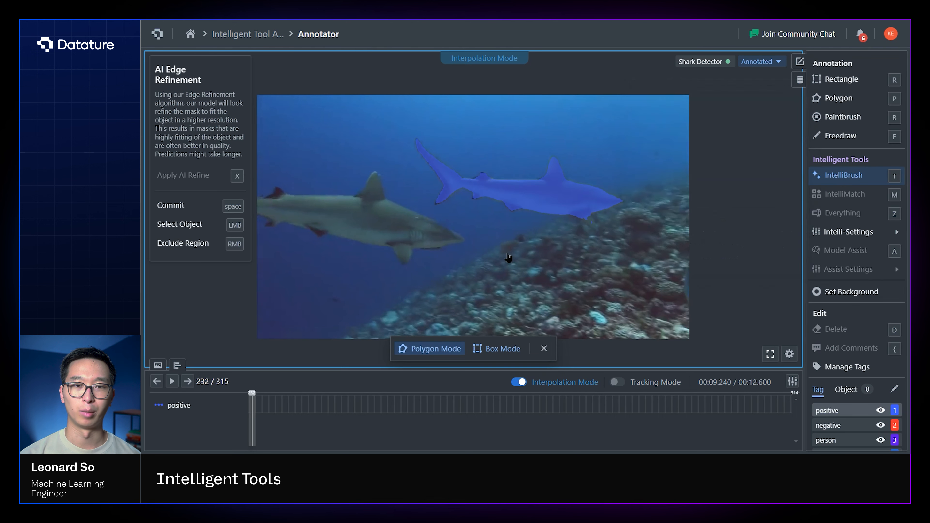
left_click(503, 349)
left_click(378, 219)
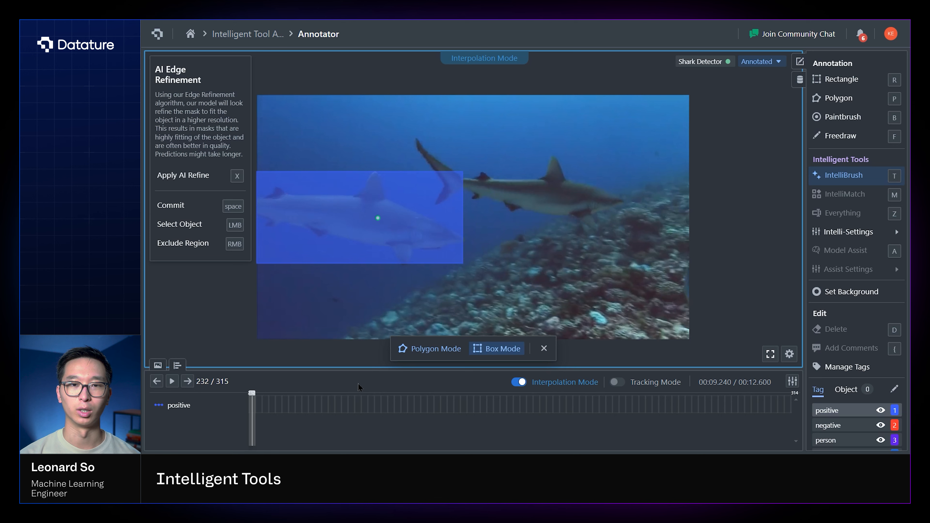
key("space")
- Go to frame 271 and annotate the same shark with an IntelliBrush box as the second interpolation keyframe
left_click_drag(463, 407, 502, 409)
left_click(509, 410)
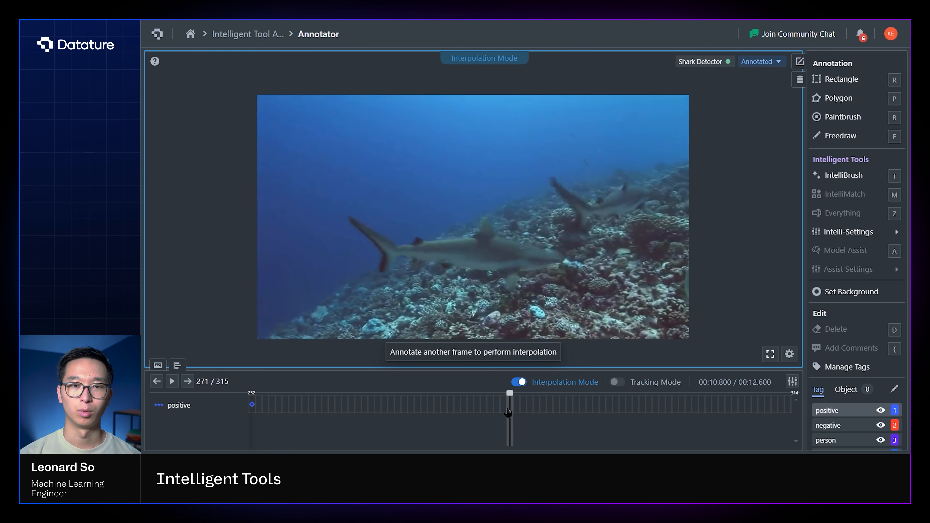
key("t")
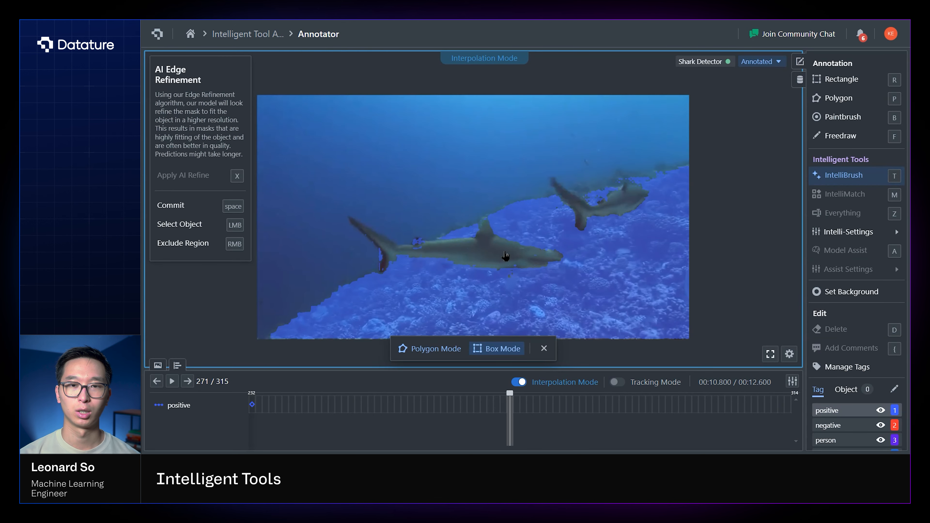
left_click(506, 258)
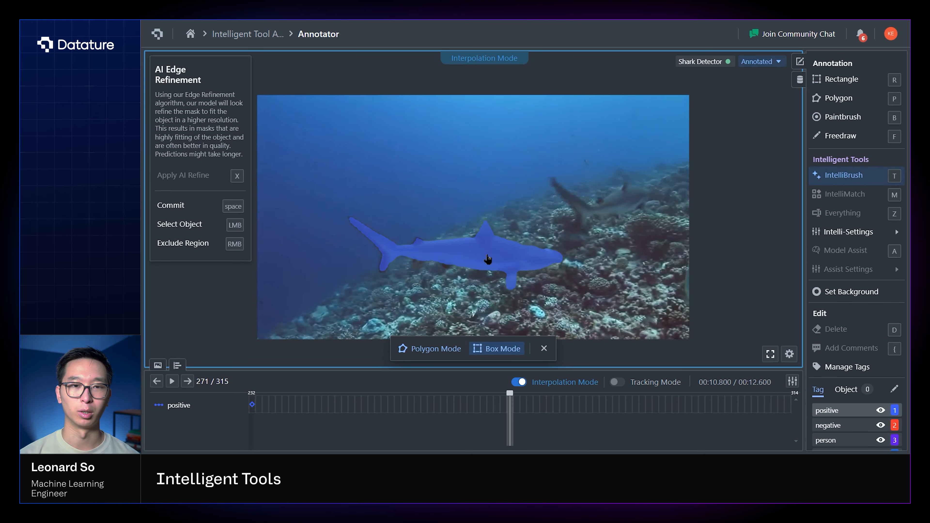
left_click(488, 257)
key("space")
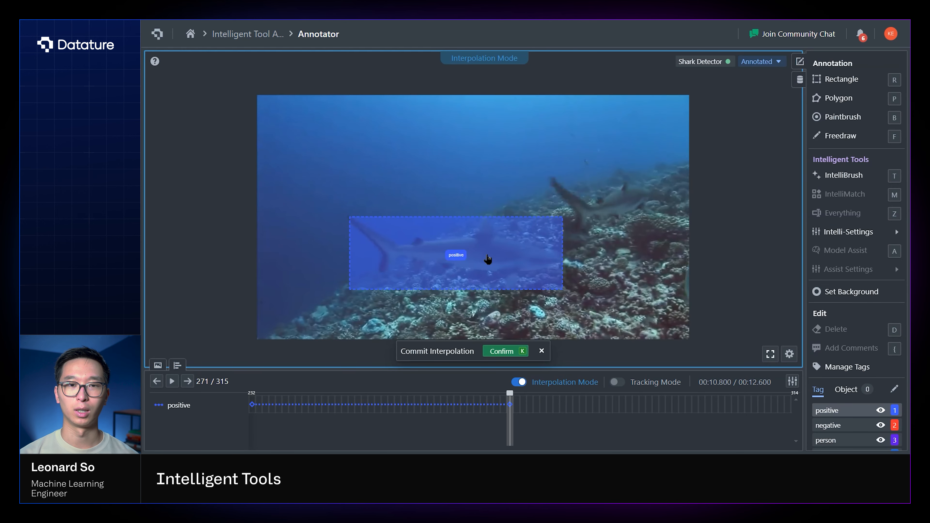
- Replace the interpolated box at frame 251 with an IntelliBrush box around the nearer shark, and exit interpolation without committing it
left_click(258, 405)
left_click_drag(257, 404, 378, 409)
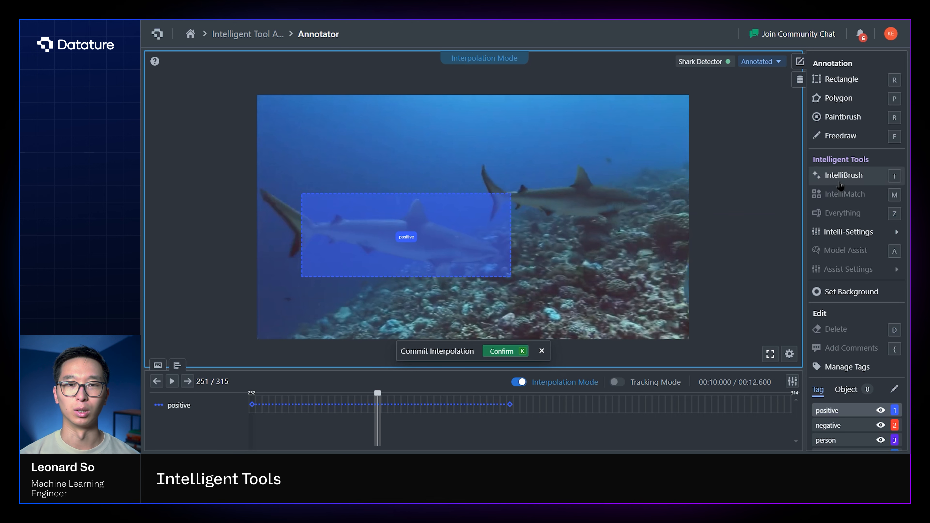
left_click(840, 179)
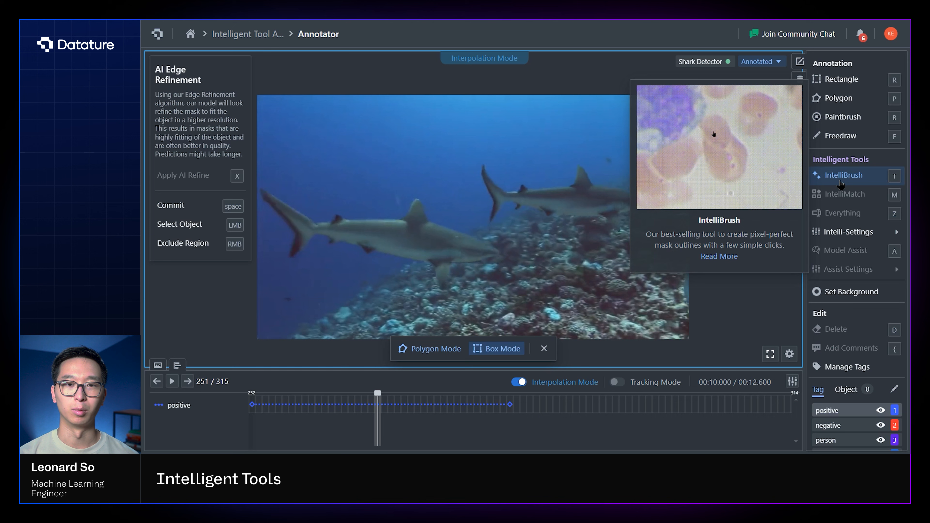
left_click(489, 220)
left_click(379, 238)
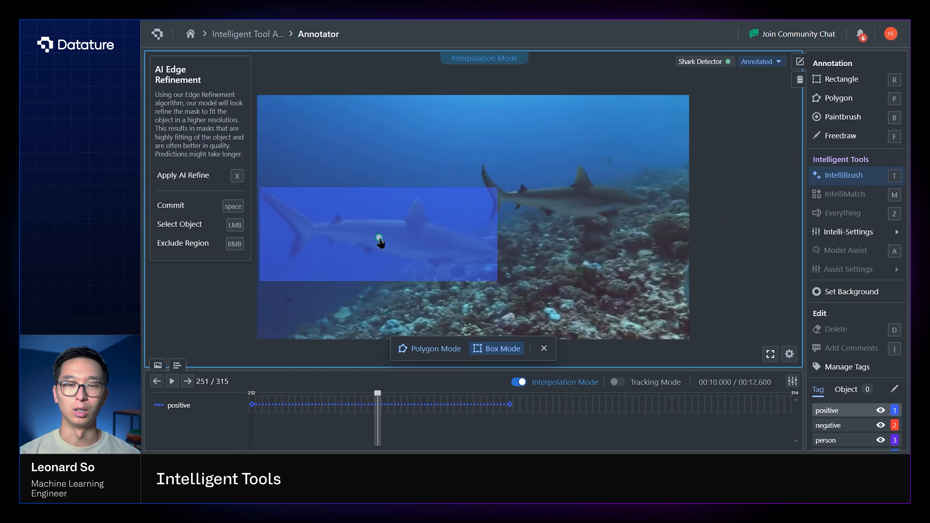
key("space")
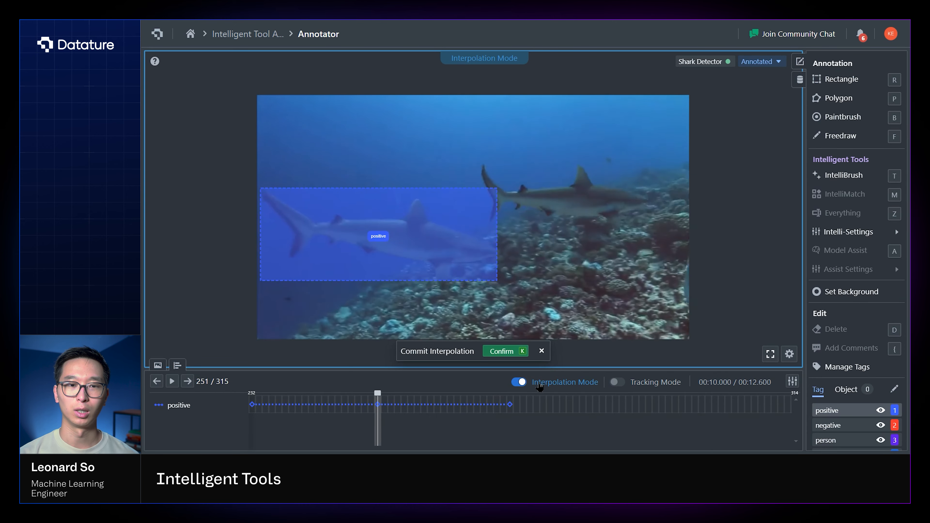
left_click(542, 351)
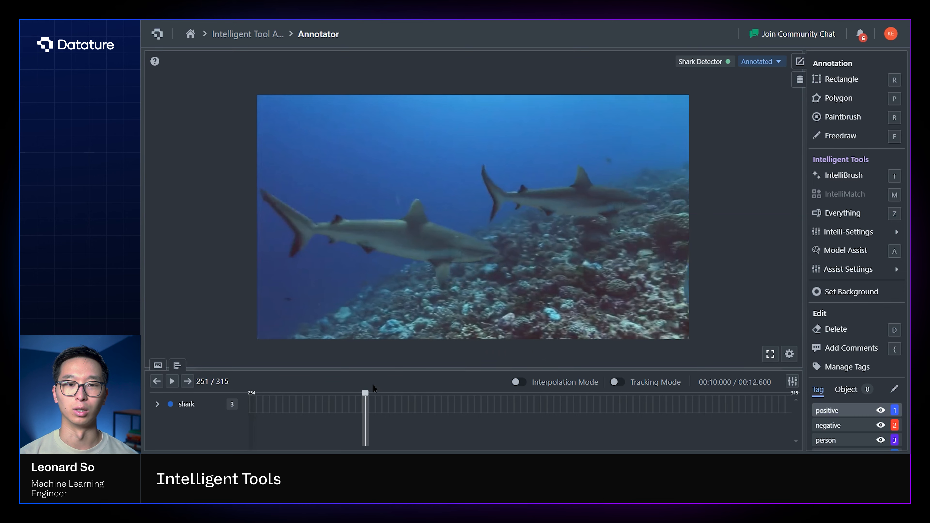
- Return to frame 232 and turn on Tracking Mode
left_click(281, 413)
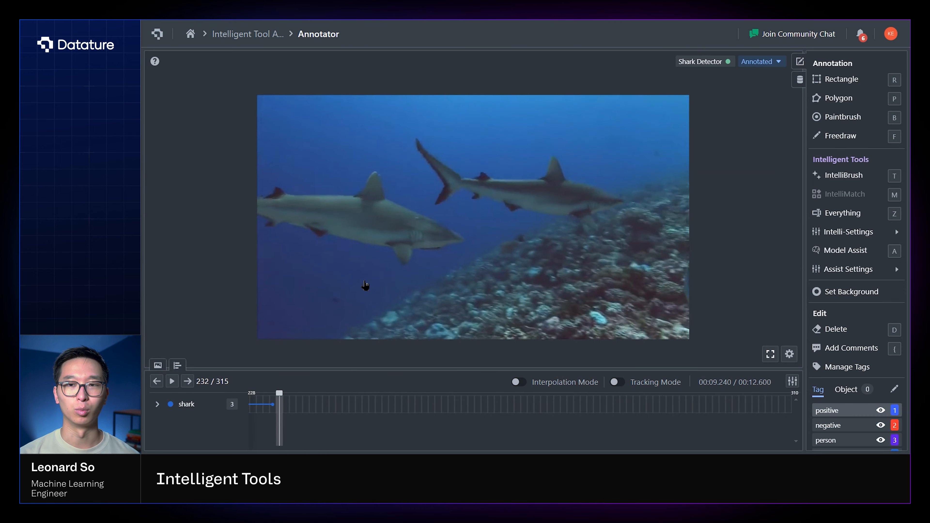
left_click(618, 382)
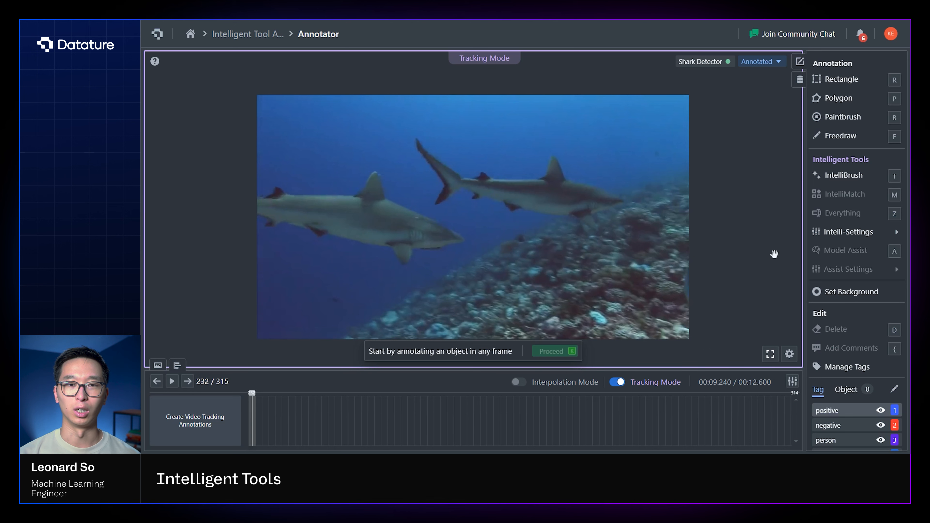
left_click(843, 184)
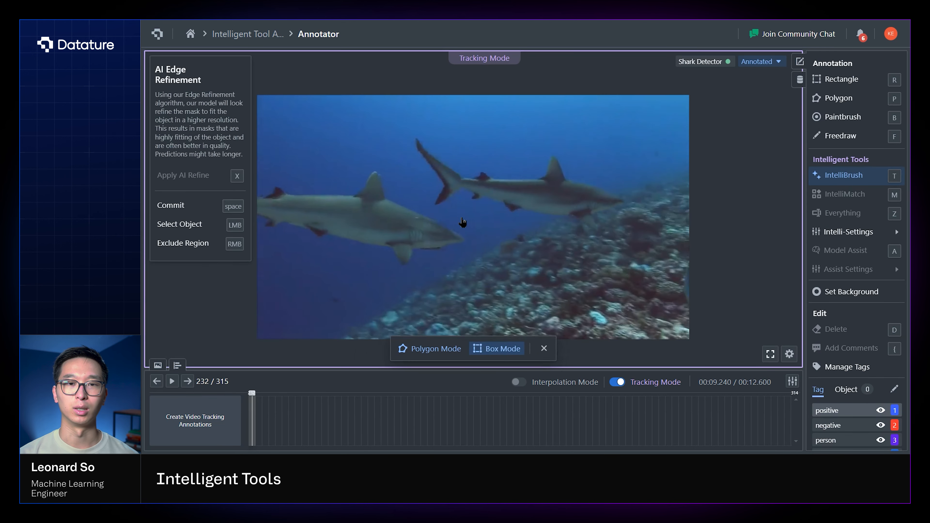
left_click(389, 235)
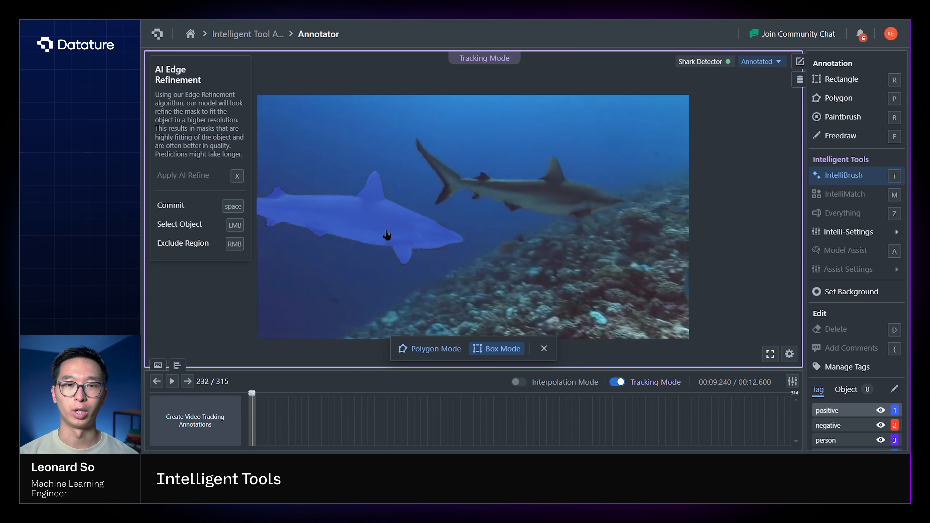
left_click(385, 231)
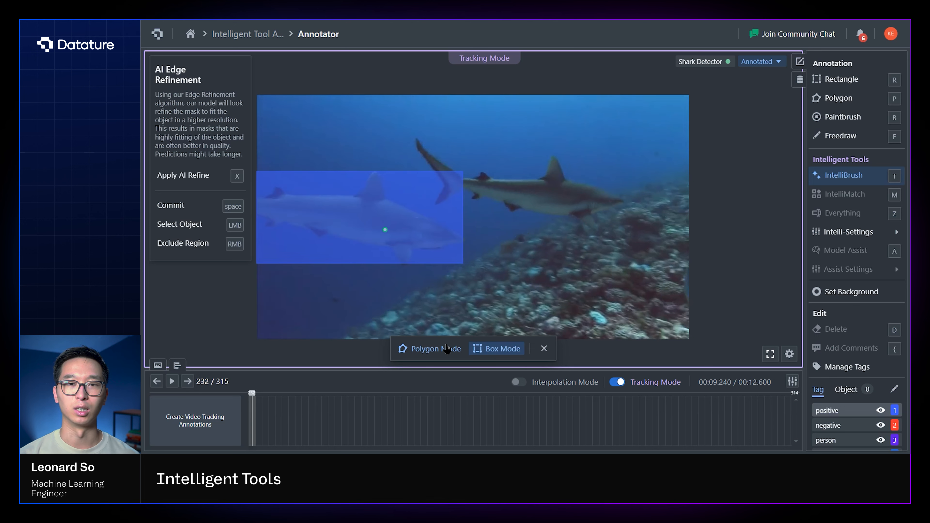
left_click(544, 348)
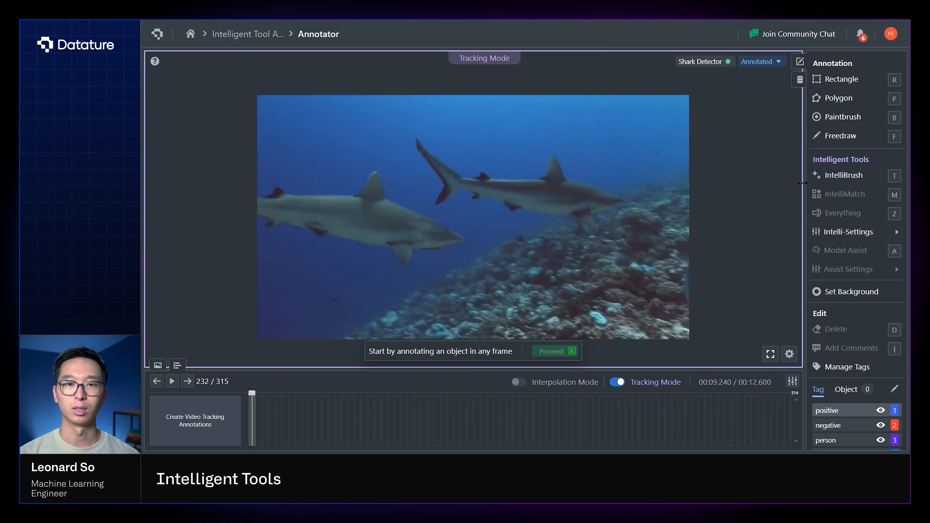
- Annotate both sharks in frame 232 as separate positive masks using IntelliBrush in Polygon Mode
left_click(832, 180)
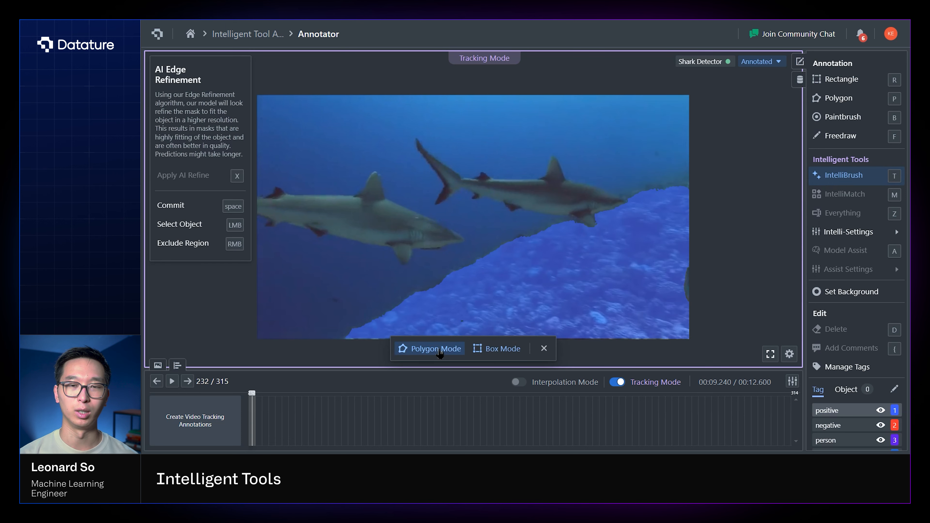
left_click(372, 226)
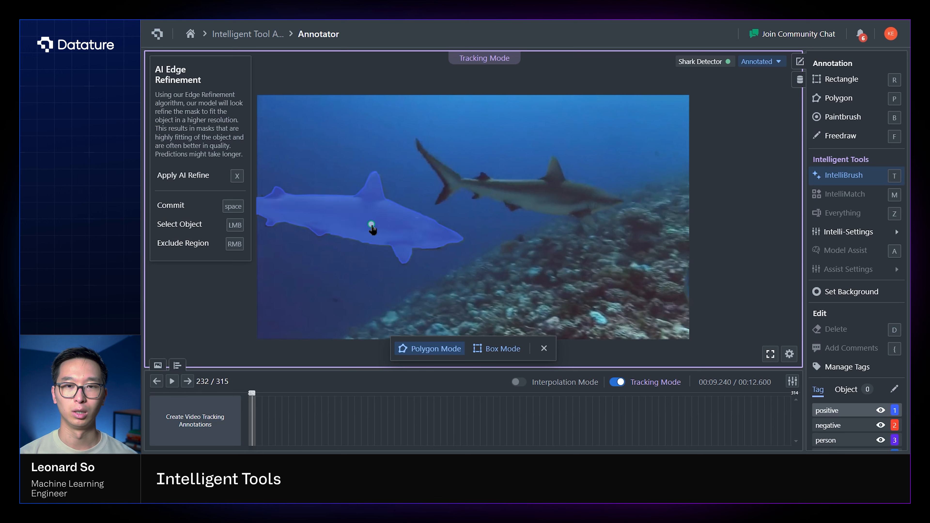
key("space")
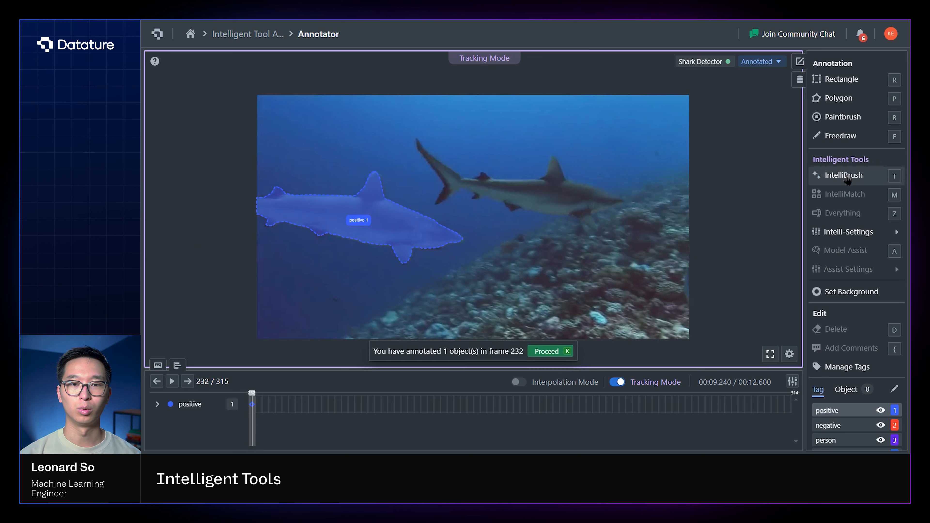
left_click(841, 175)
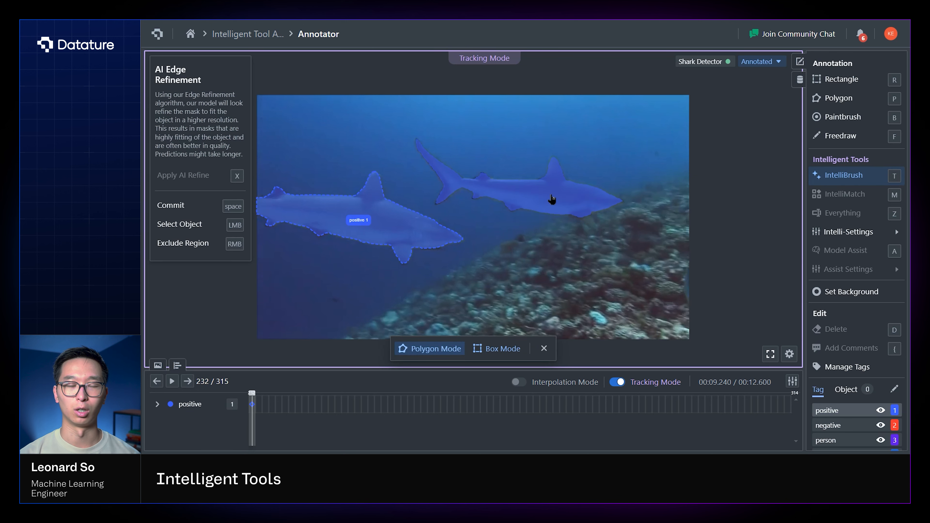
left_click(550, 195)
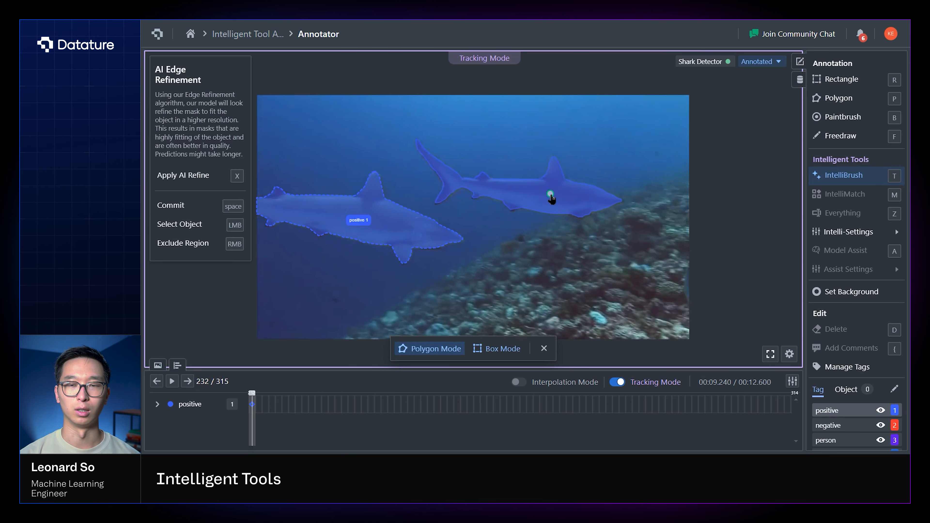
key("space")
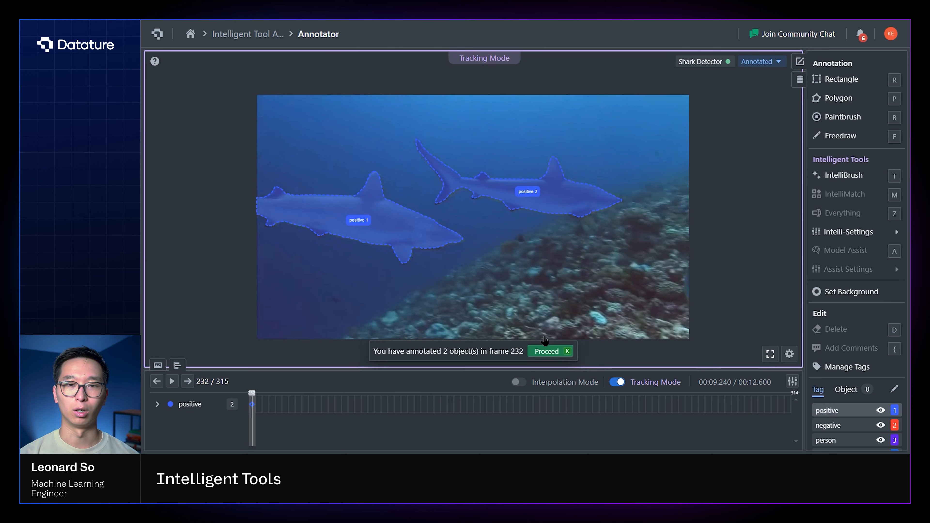
- Track both annotated sharks from frame 232 to frame 269 and review the tracked masks back at frame 247
left_click(546, 350)
left_click(523, 414)
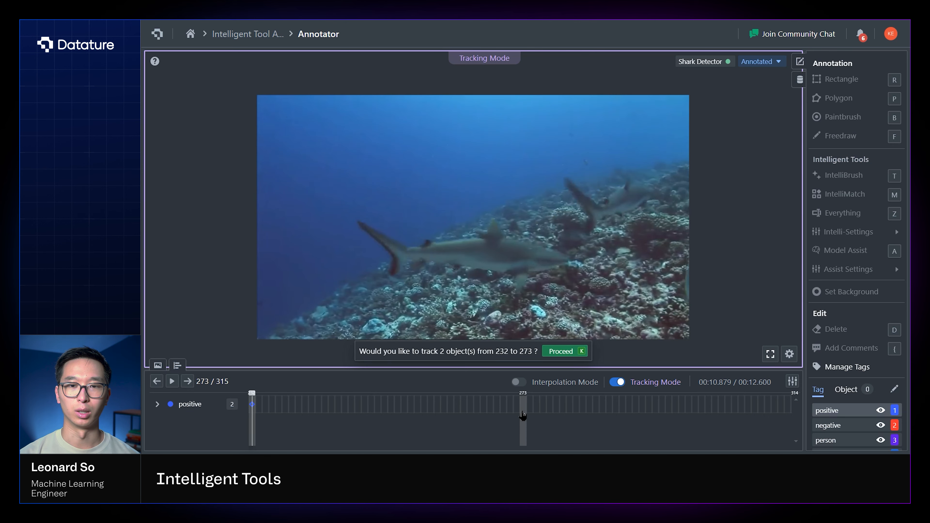
left_click_drag(524, 417, 497, 416)
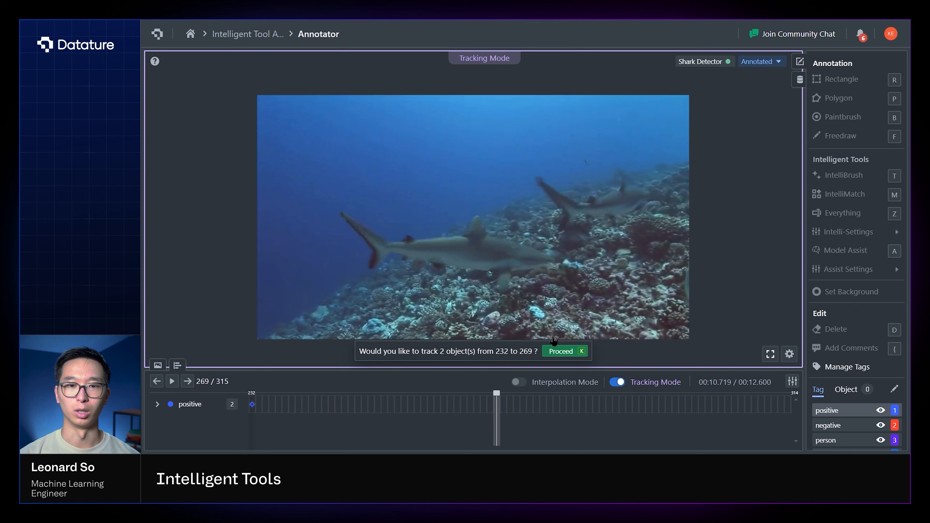
left_click(562, 352)
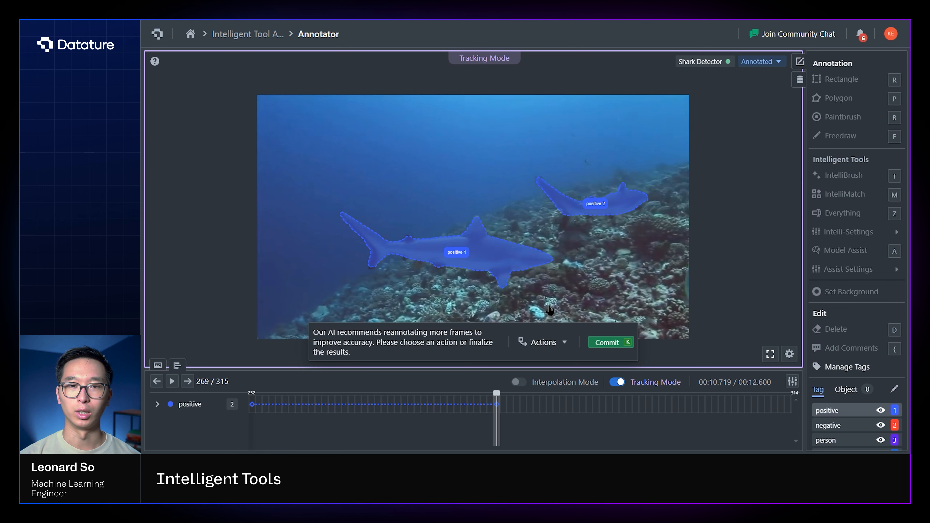
left_click_drag(388, 405, 350, 416)
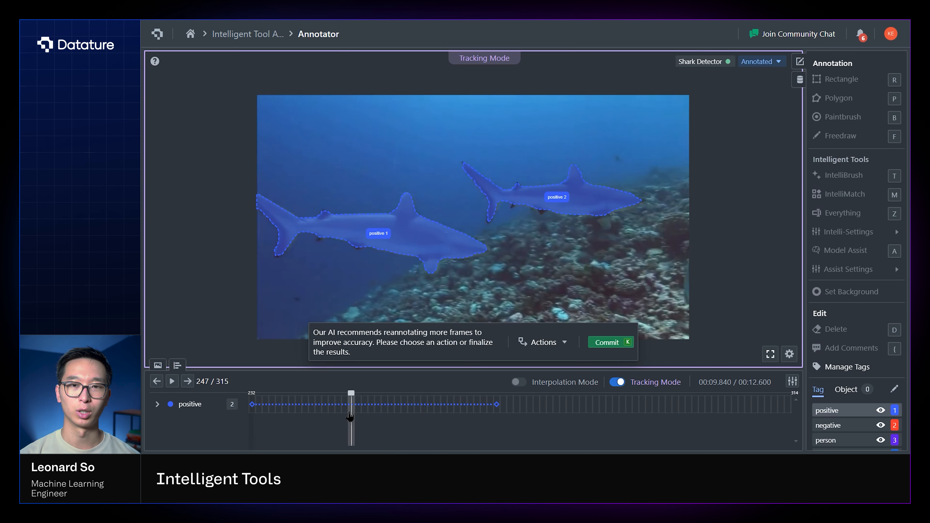
- Reannotate the positive 2 object, the farther shark, in frame 247 with an IntelliBrush polygon mask that includes its lower fin
left_click(557, 344)
mouse_move(557, 298)
left_click(627, 307)
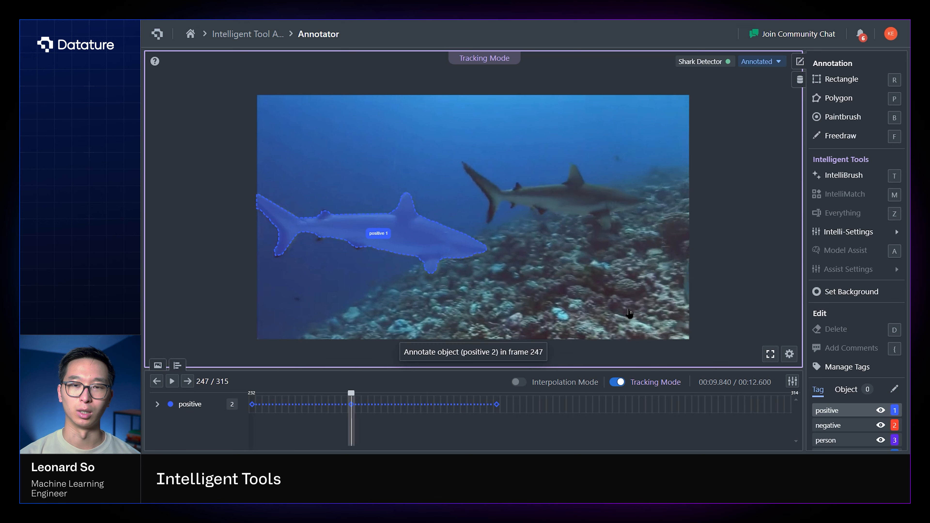
left_click(844, 175)
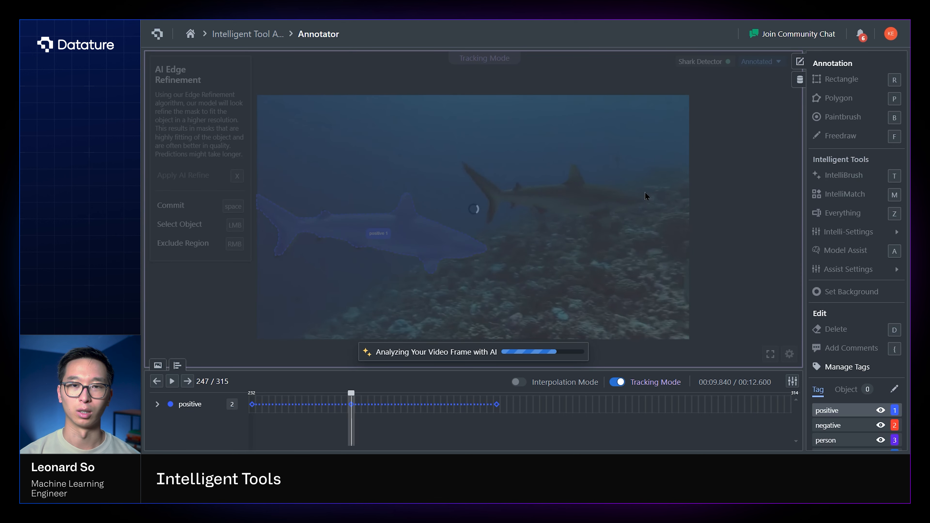
left_click(590, 200)
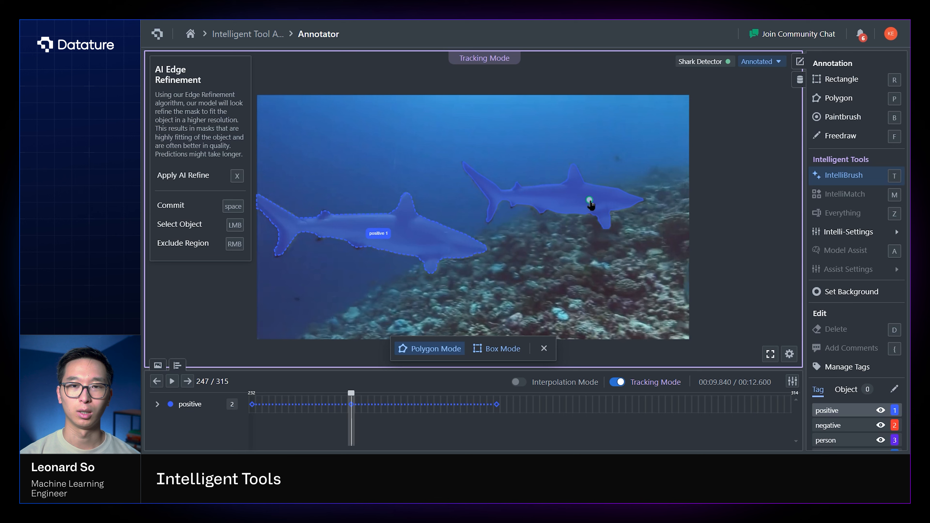
key("space")
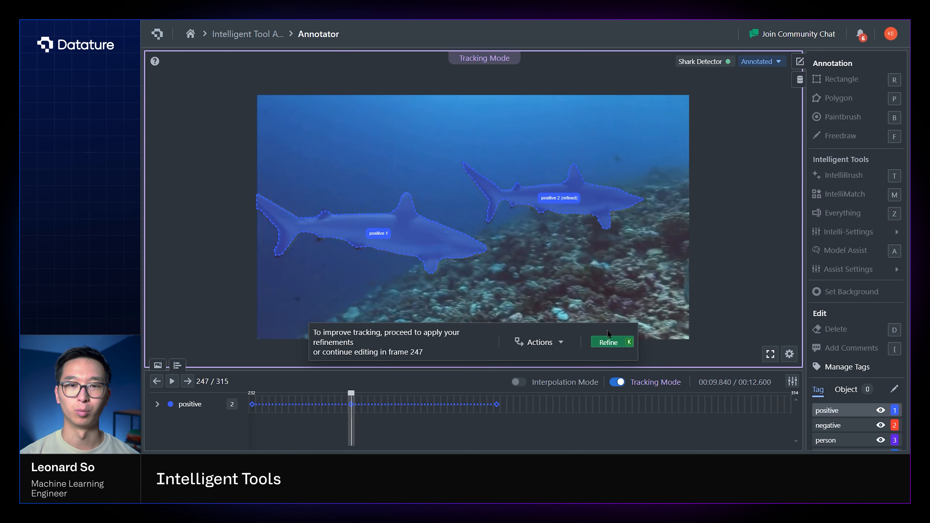
- Refine the tracking with the reannotated mask and commit the tracked annotations, exiting Tracking Mode
left_click(613, 345)
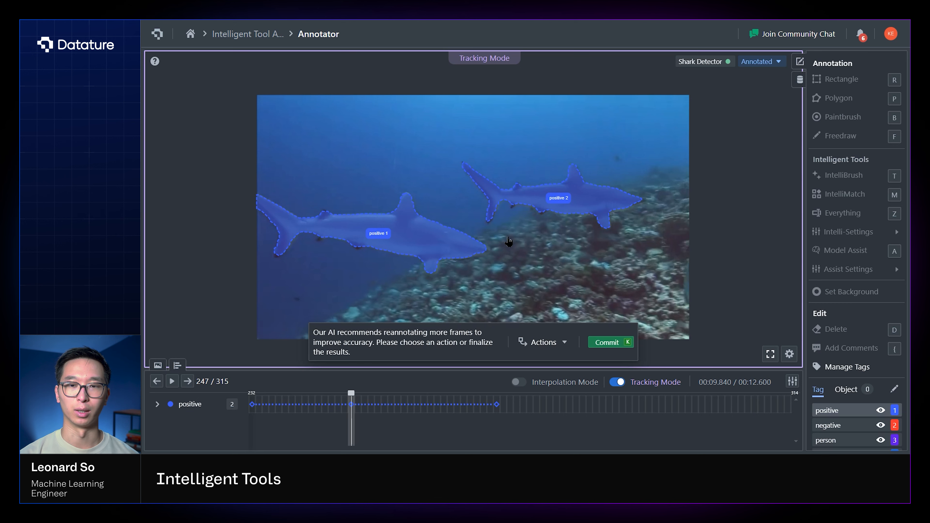
left_click(603, 341)
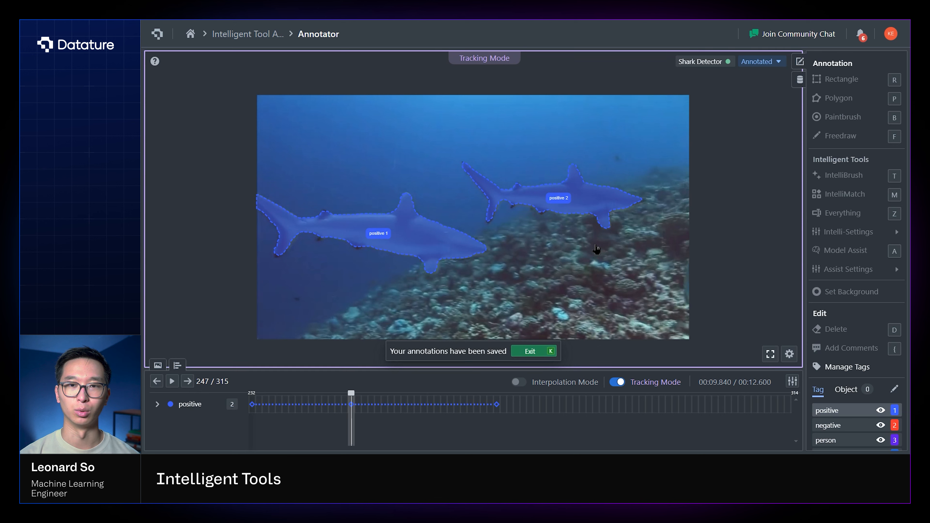
left_click(546, 349)
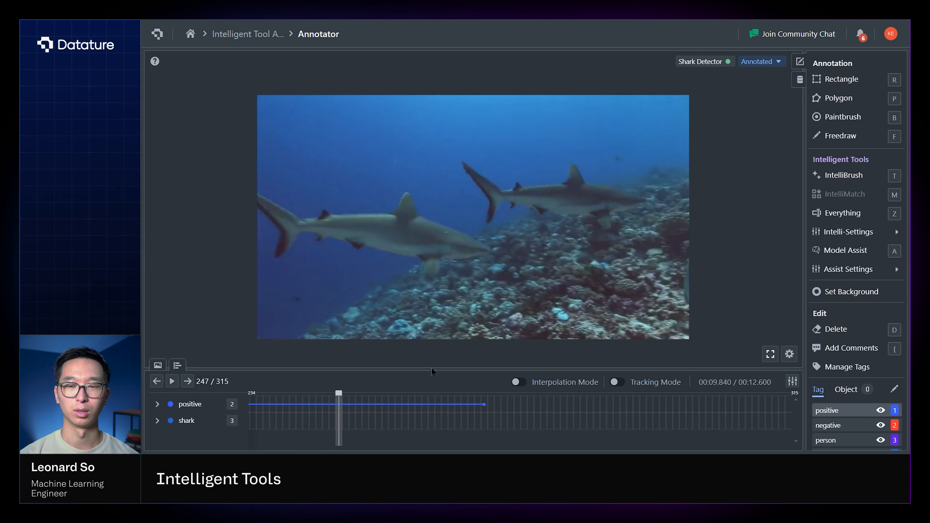